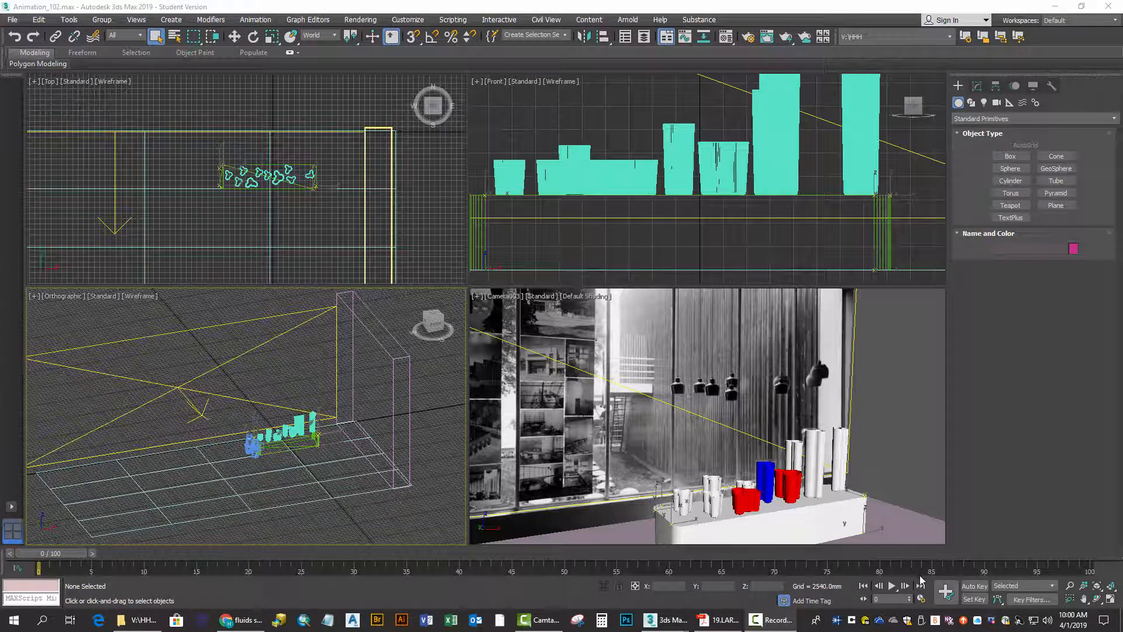
Configure the animation time range to start at frame 0 and end at frame 300
click(921, 600)
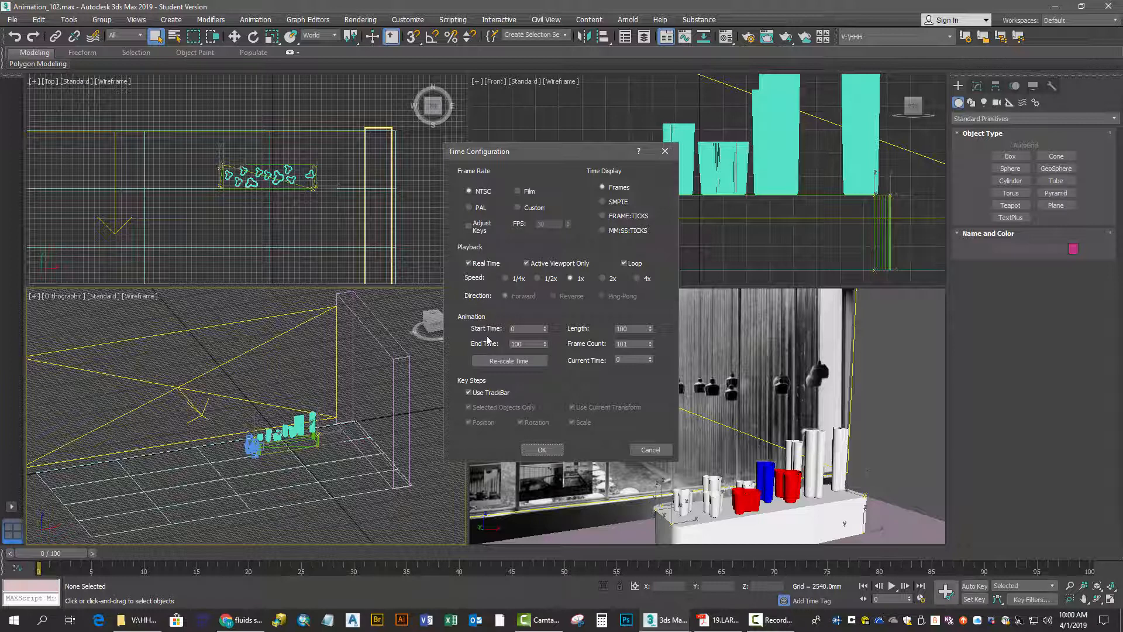
click(528, 329)
key(Return)
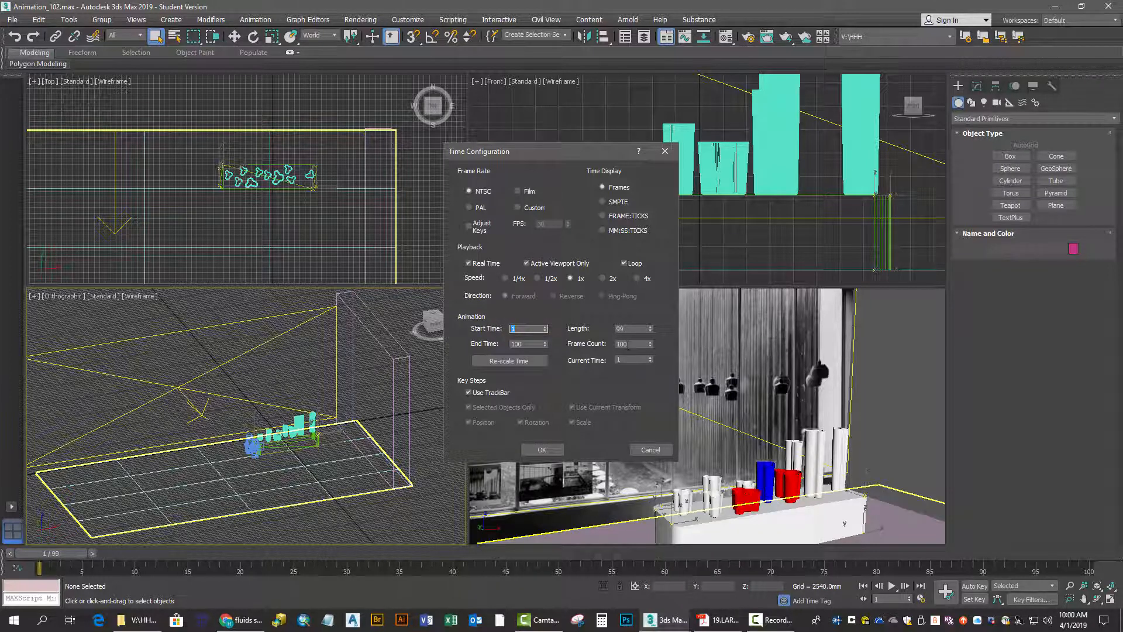
click(635, 344)
key(Return)
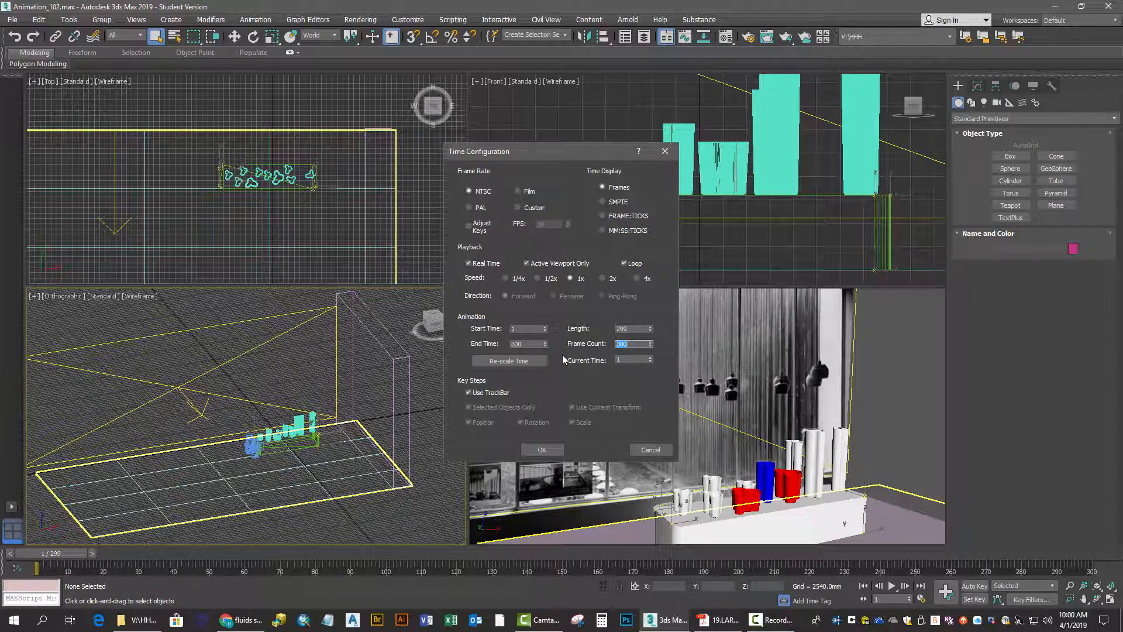
click(522, 328)
text(0)
key(Return)
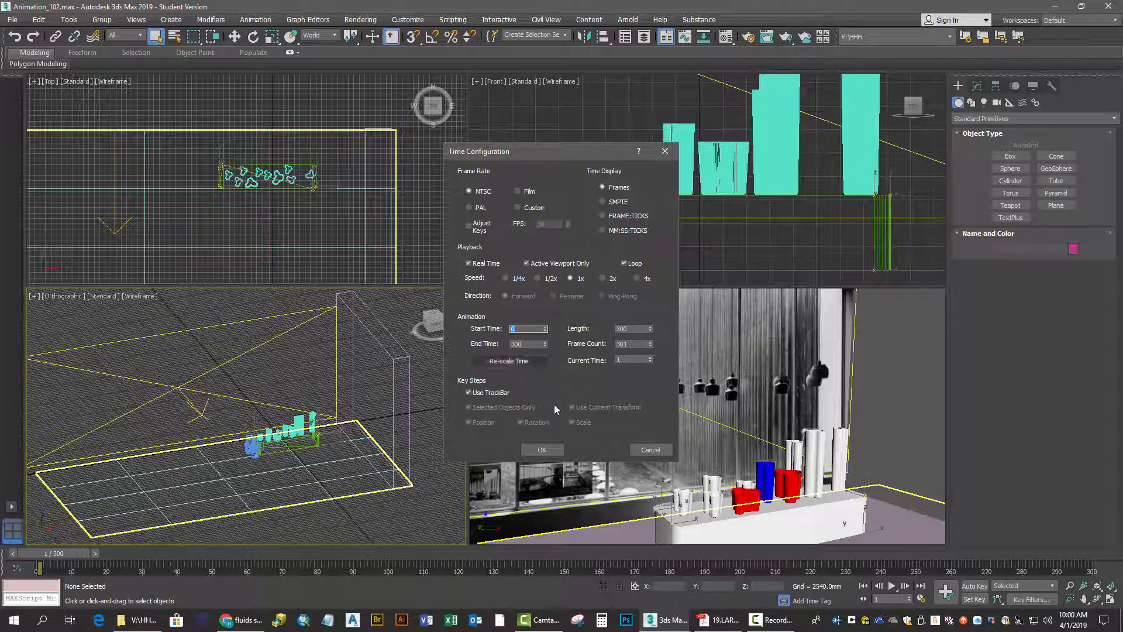
click(540, 450)
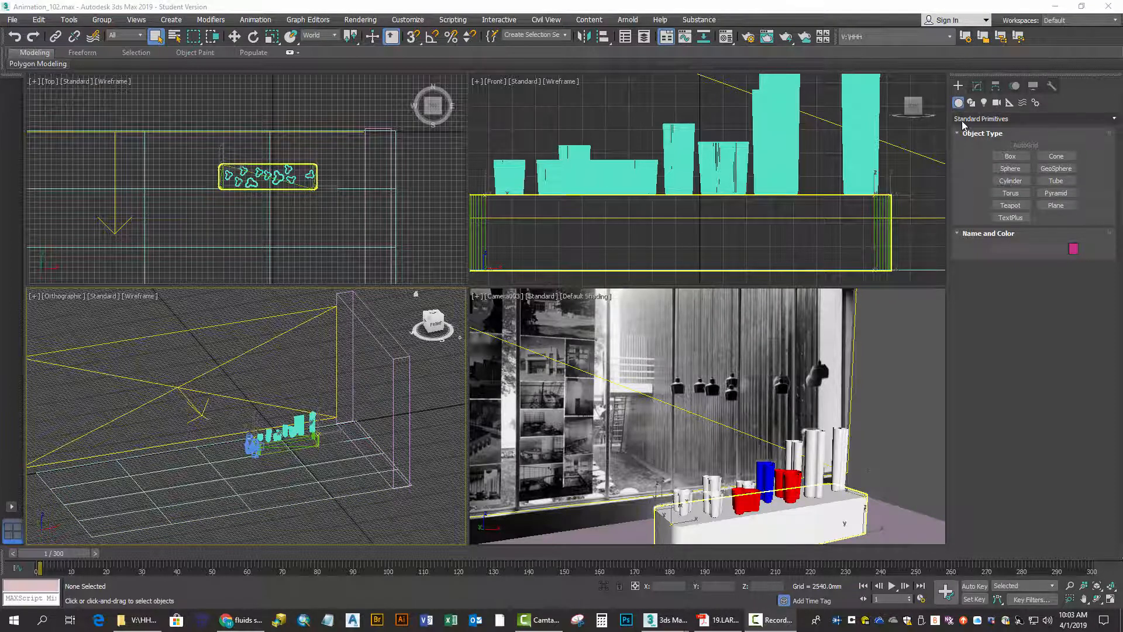
Create a teapot with a radius of about 5933 mm beyond the planter's right end in the Top view and save the scene
click(1011, 205)
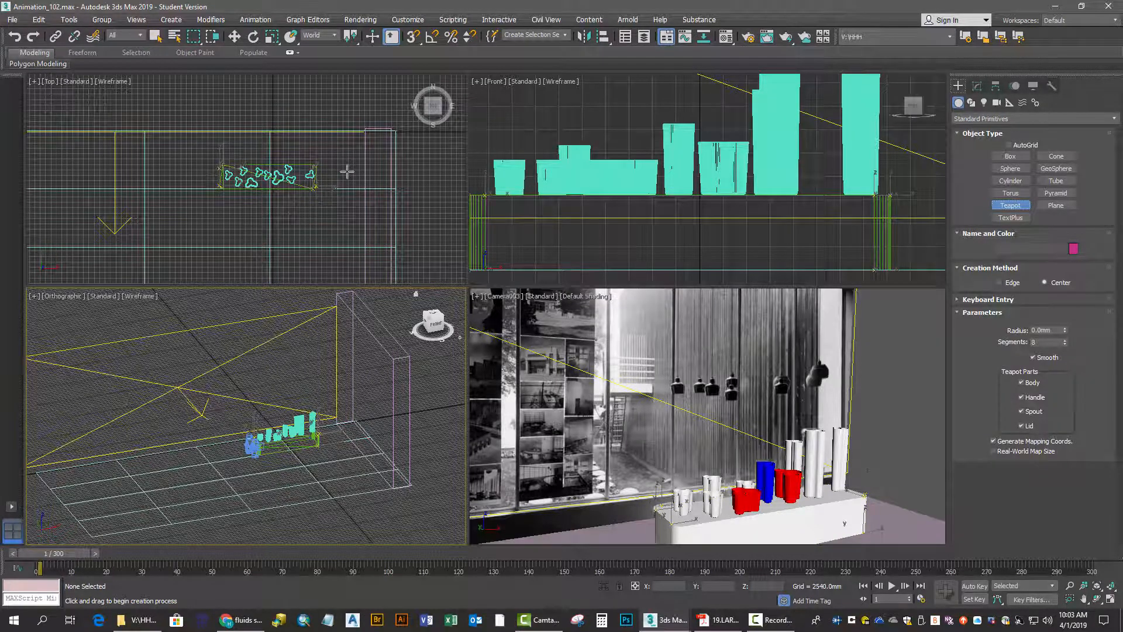
drag(347, 175, 361, 175)
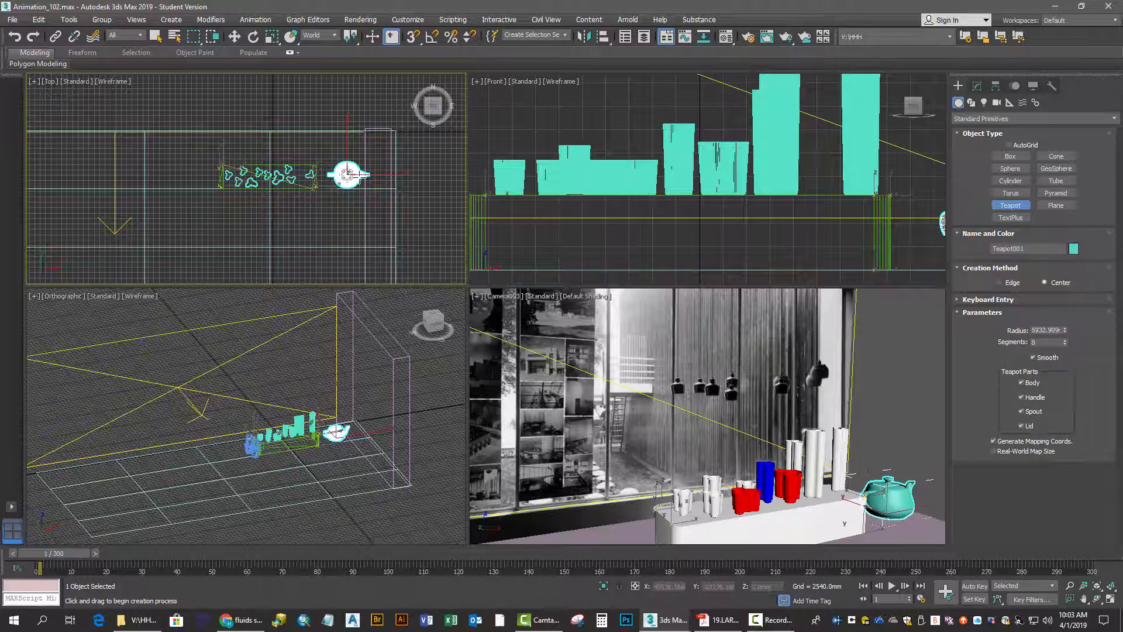
click(12, 20)
click(22, 107)
Rotate the teapot about 90 degrees around Z so its spout points toward the back wall, and save the scene
click(254, 36)
drag(312, 146, 397, 319)
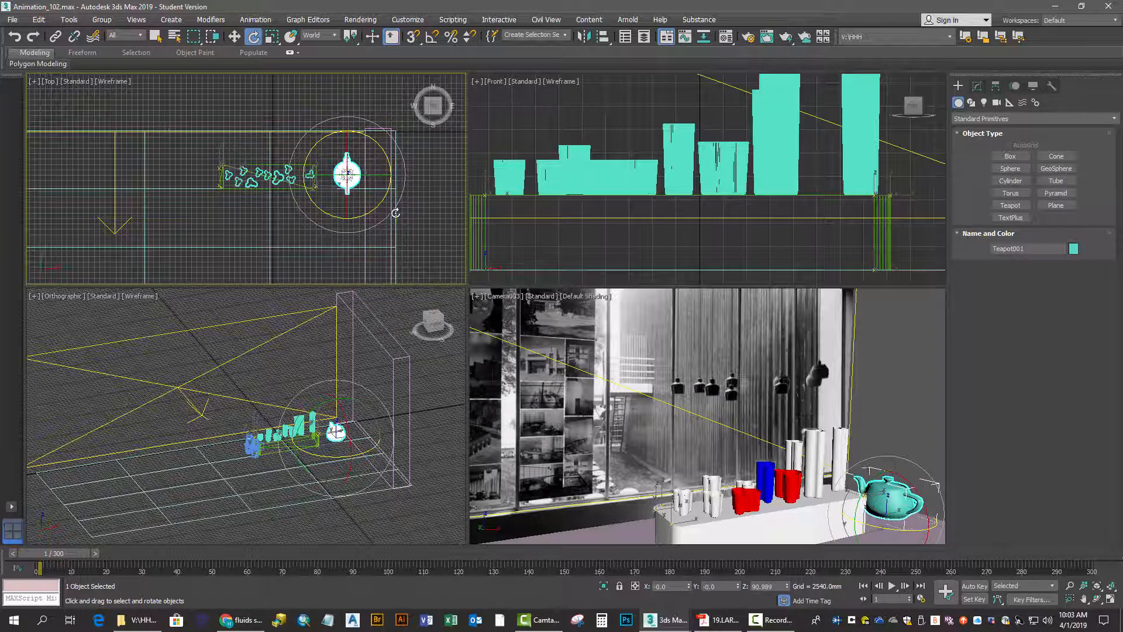
click(12, 19)
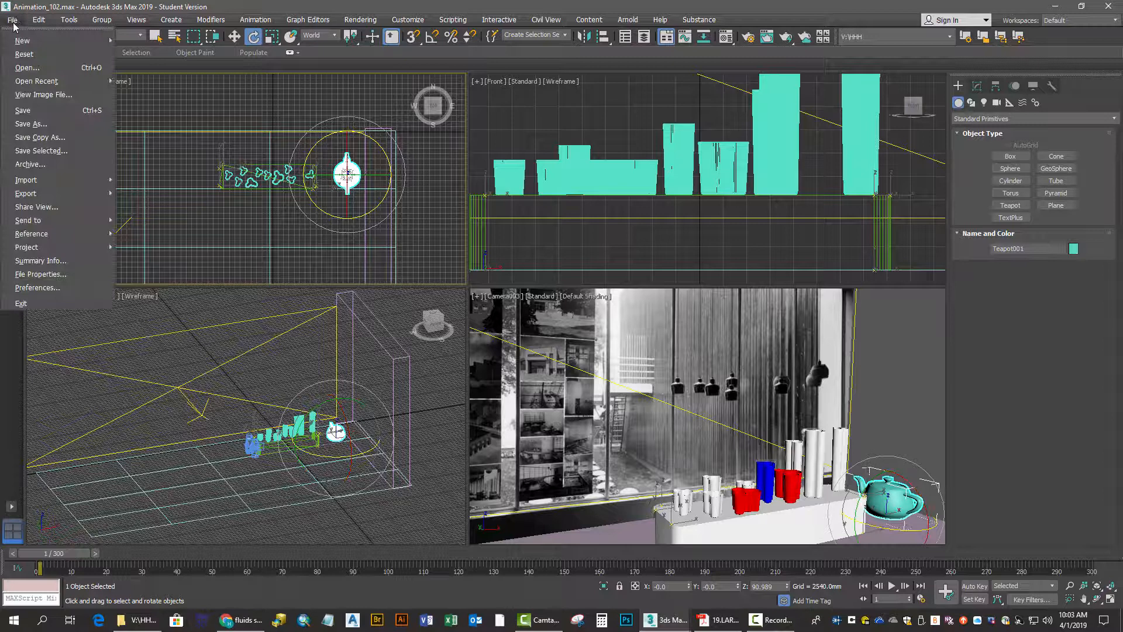
click(22, 108)
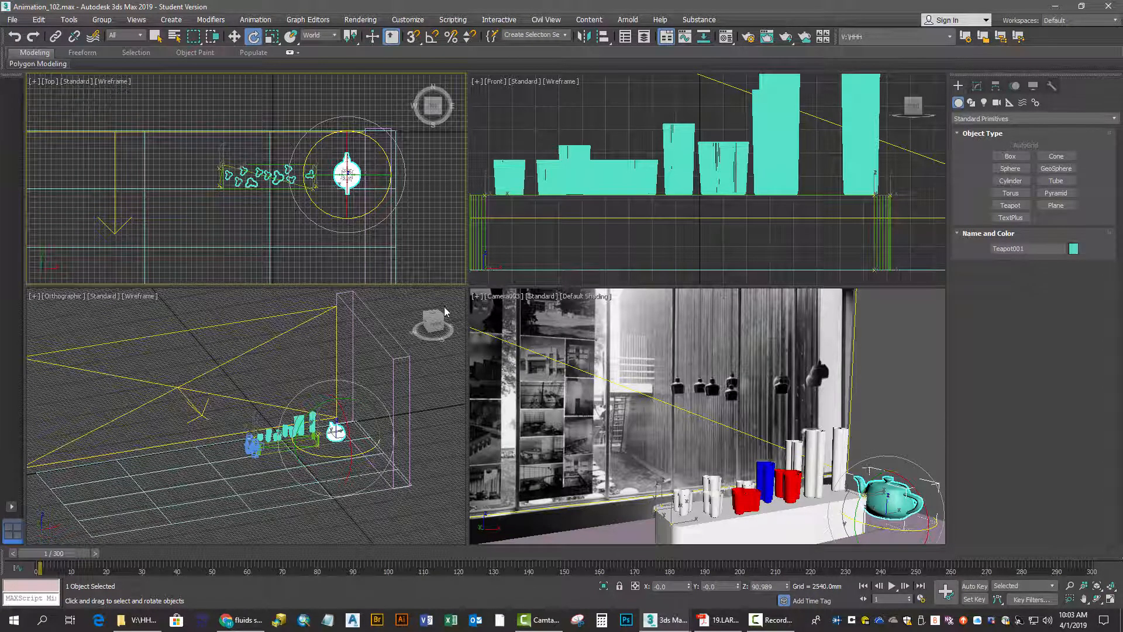
Set a key for the teapot at frame 1 and turn on Auto Key mode
click(946, 591)
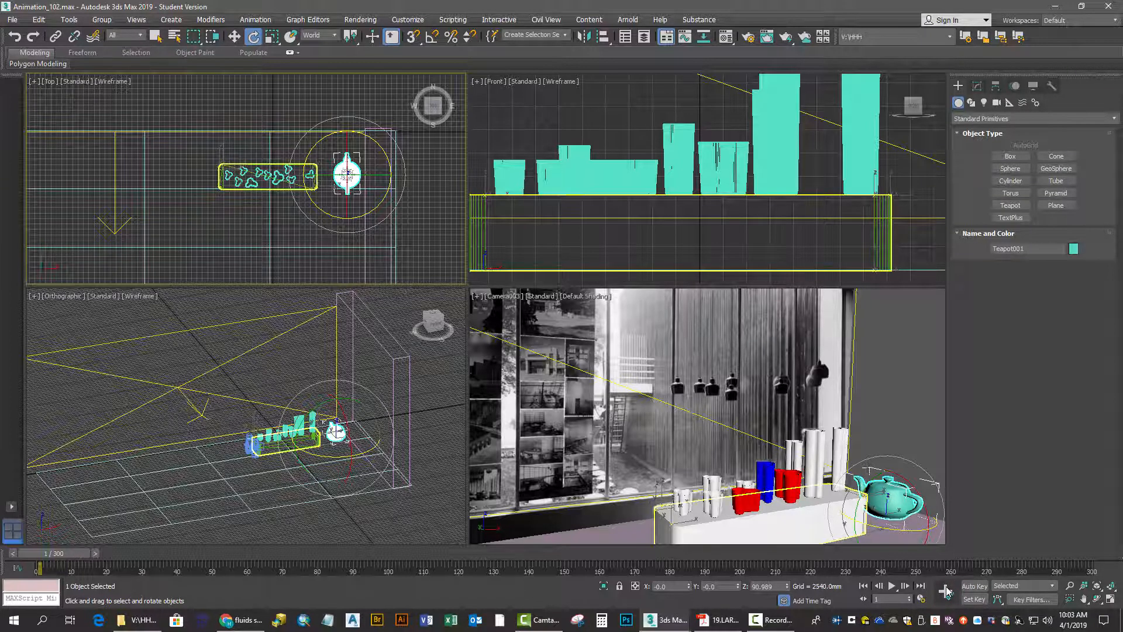
click(973, 586)
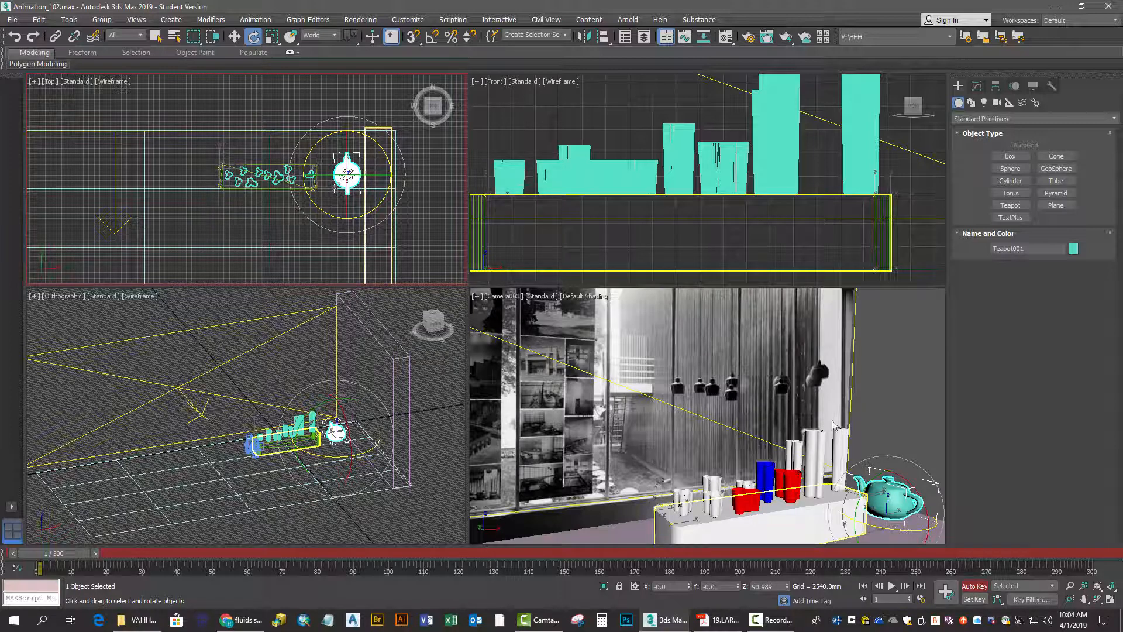
At frame 30, move the teapot back toward the back wall and rotate it about 90 degrees around Z so its spout points left
click(235, 37)
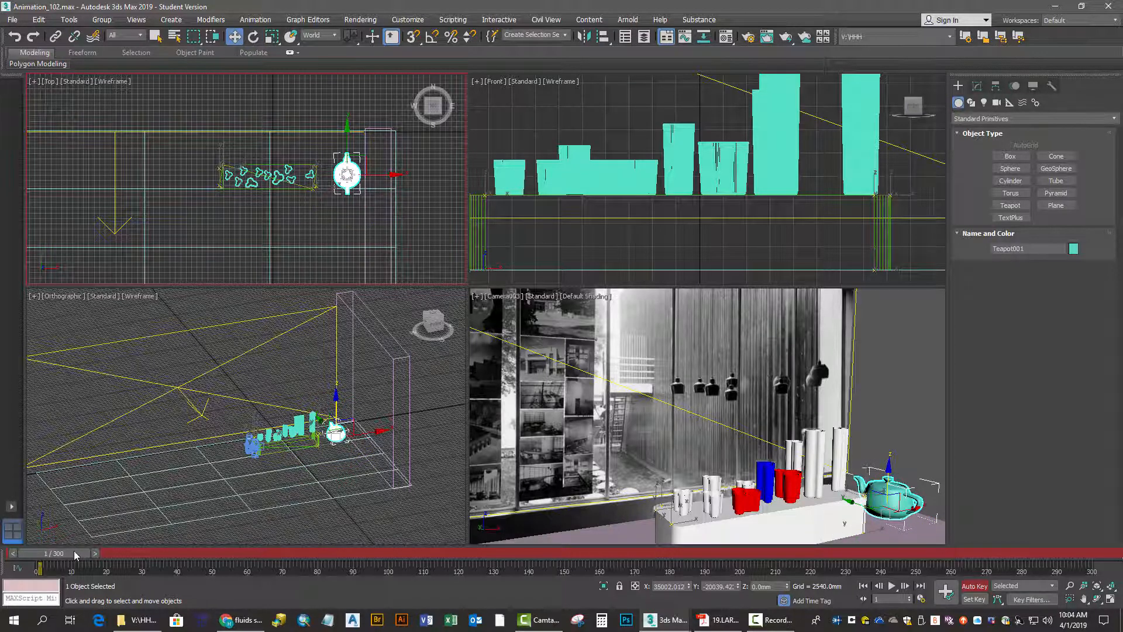
drag(75, 554, 173, 543)
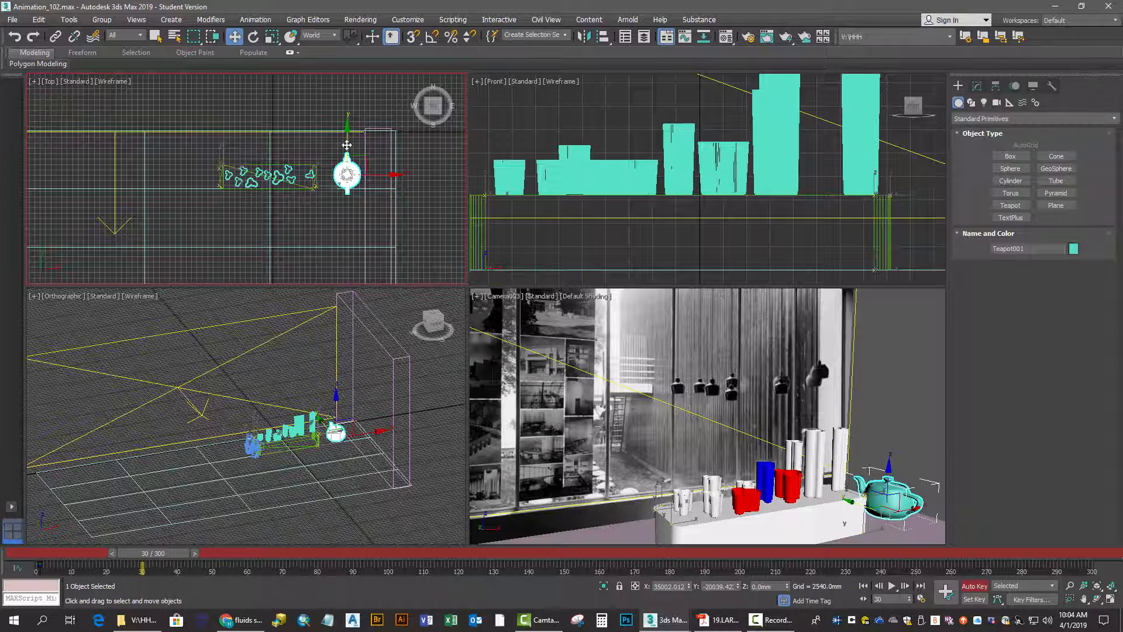
drag(347, 146, 358, 135)
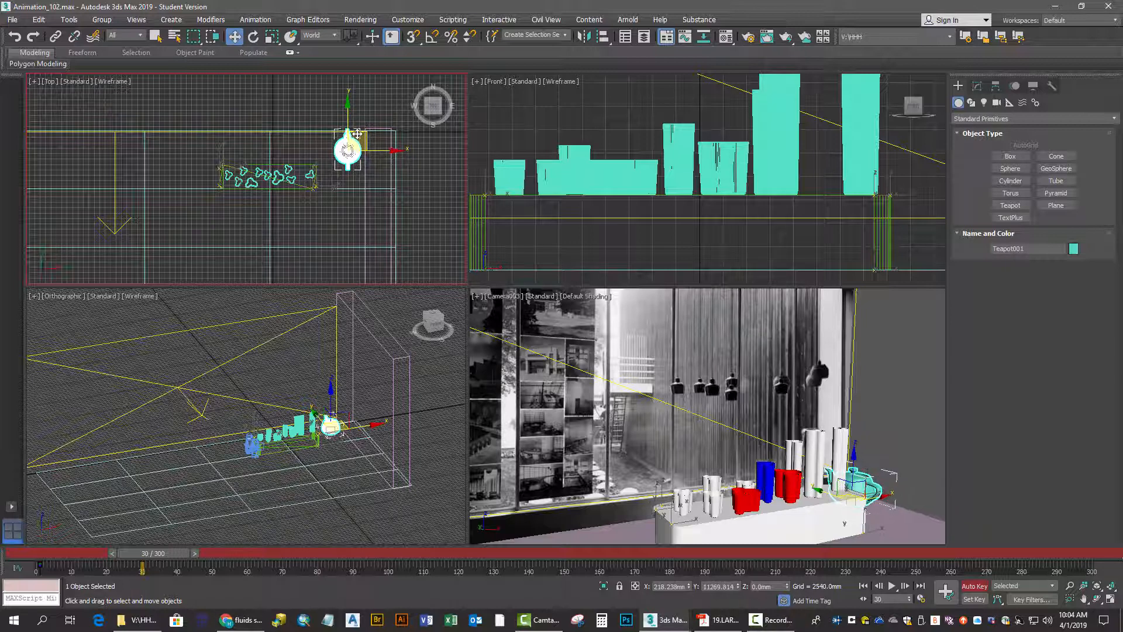
click(255, 36)
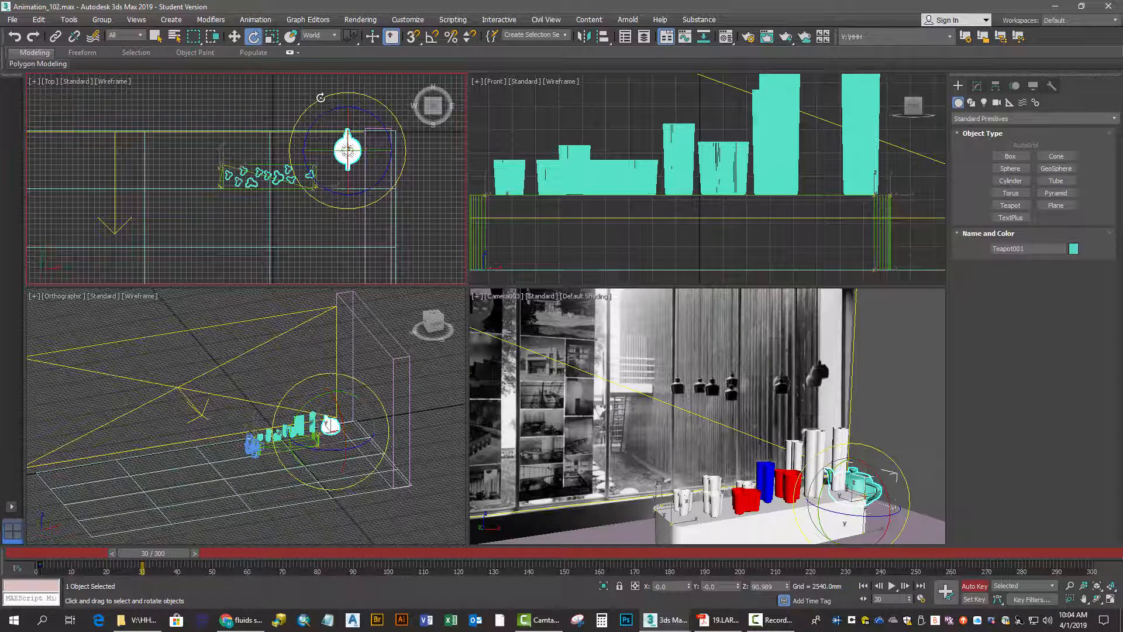
drag(320, 98, 332, 289)
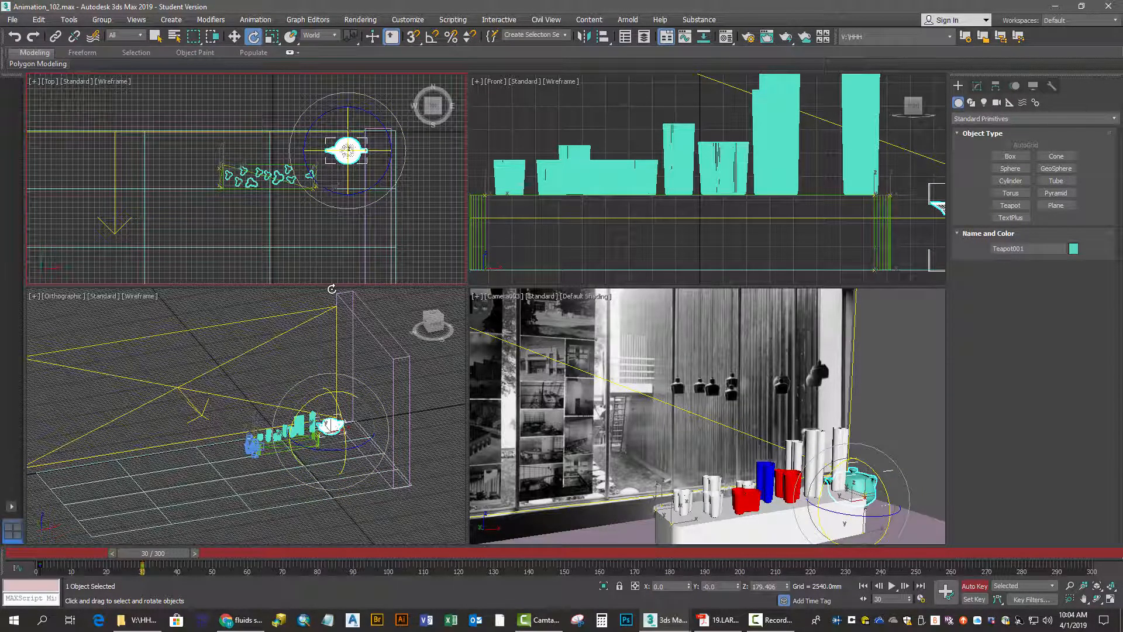
key(q)
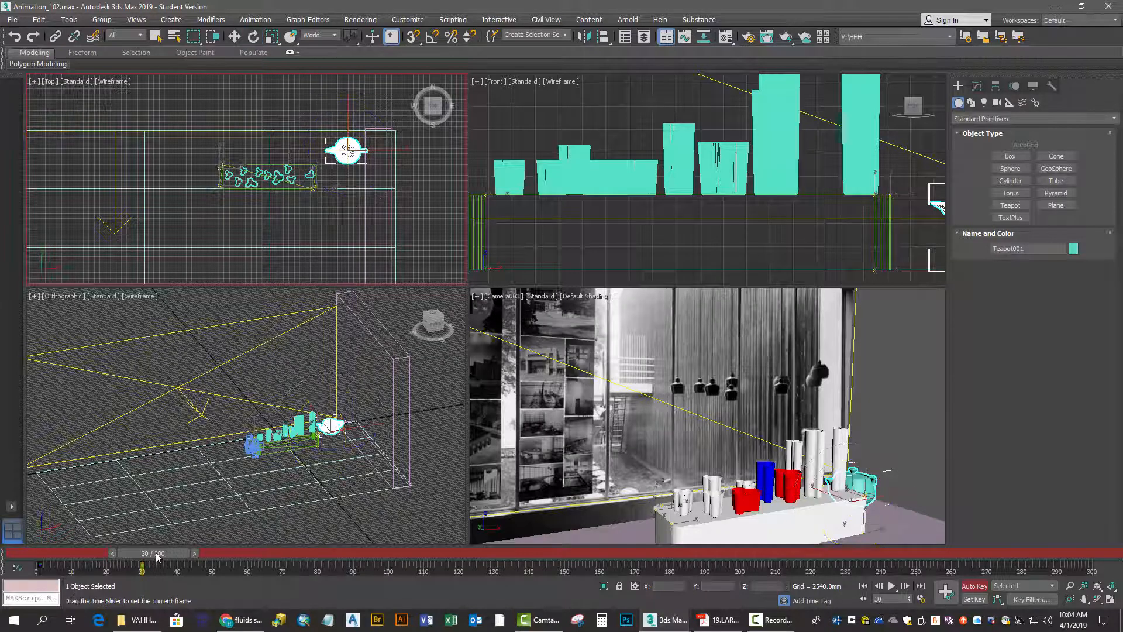
At frame 60, move the teapot left along the back wall until it is behind the planter's middle
drag(157, 556, 261, 557)
key(e)
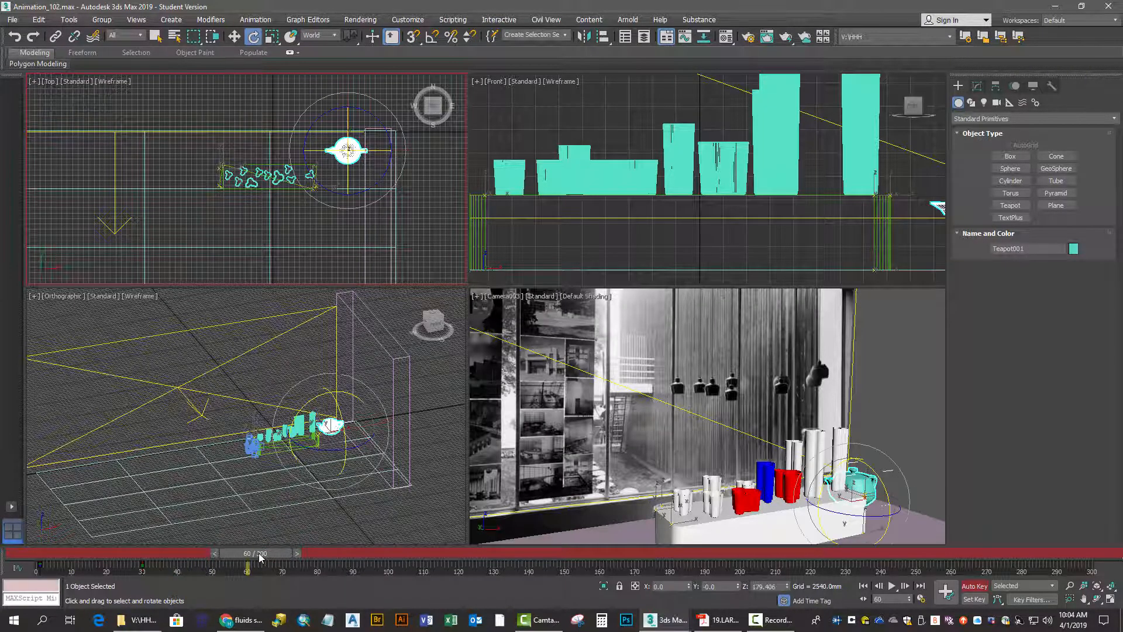
click(234, 37)
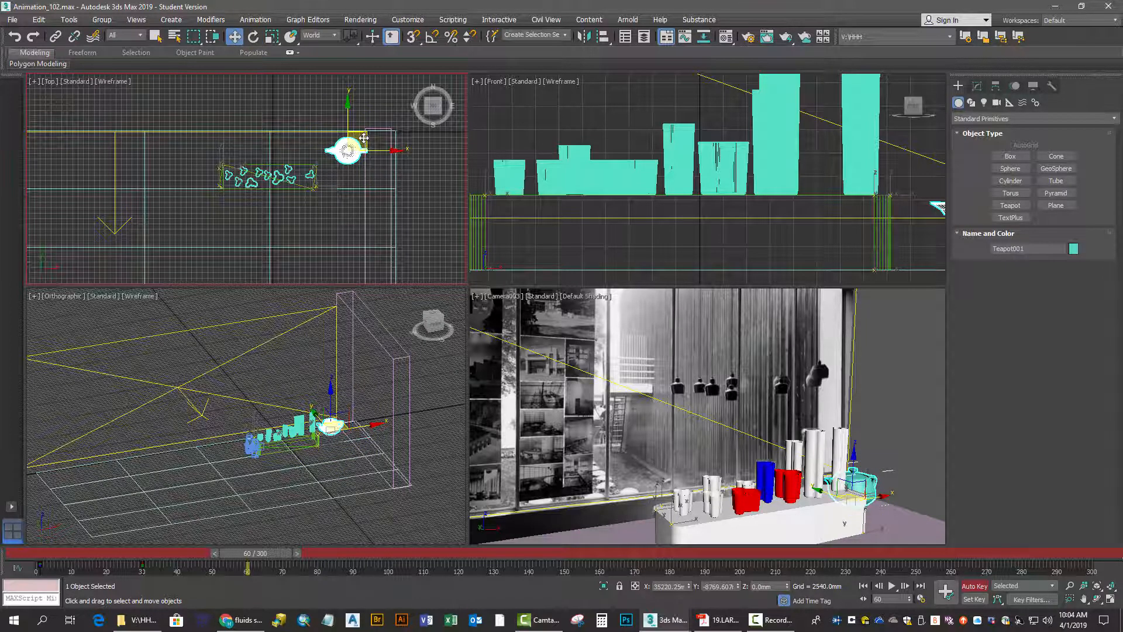
drag(364, 137, 286, 136)
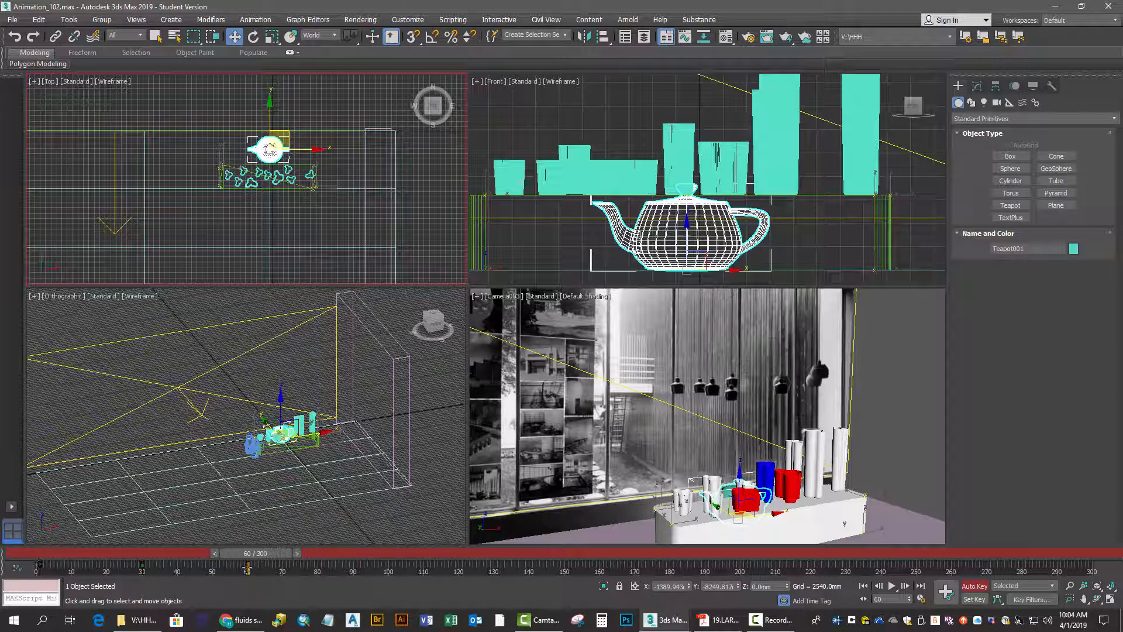
At frame 90, move the teapot past the planter's left end and rotate it about 90 degrees around Z so its spout points forward
drag(264, 556, 369, 553)
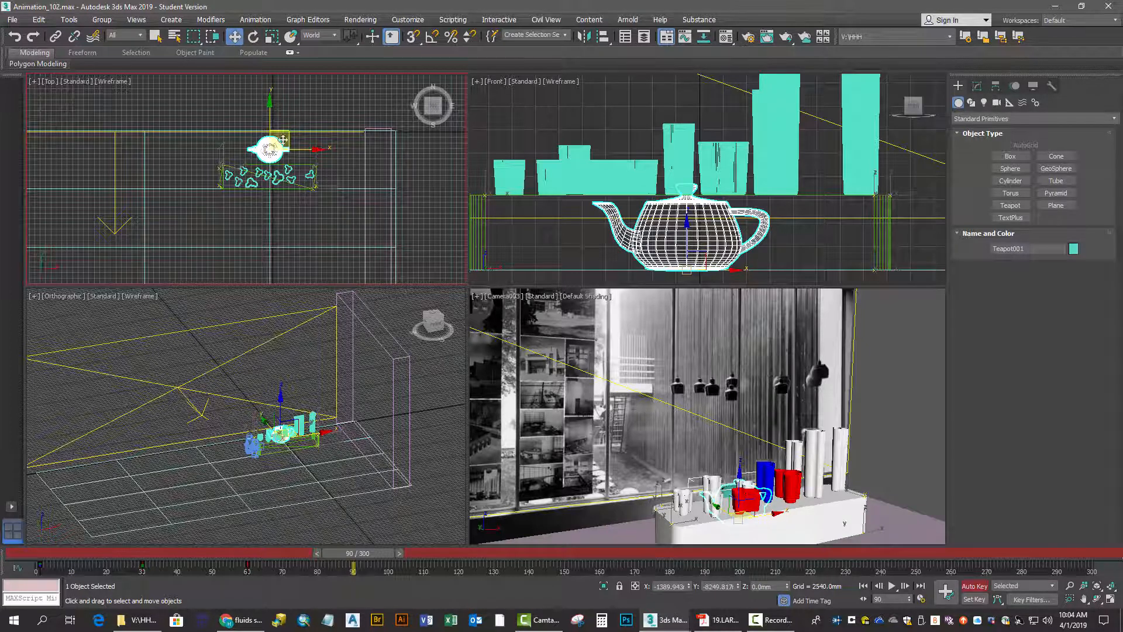
drag(288, 137, 237, 137)
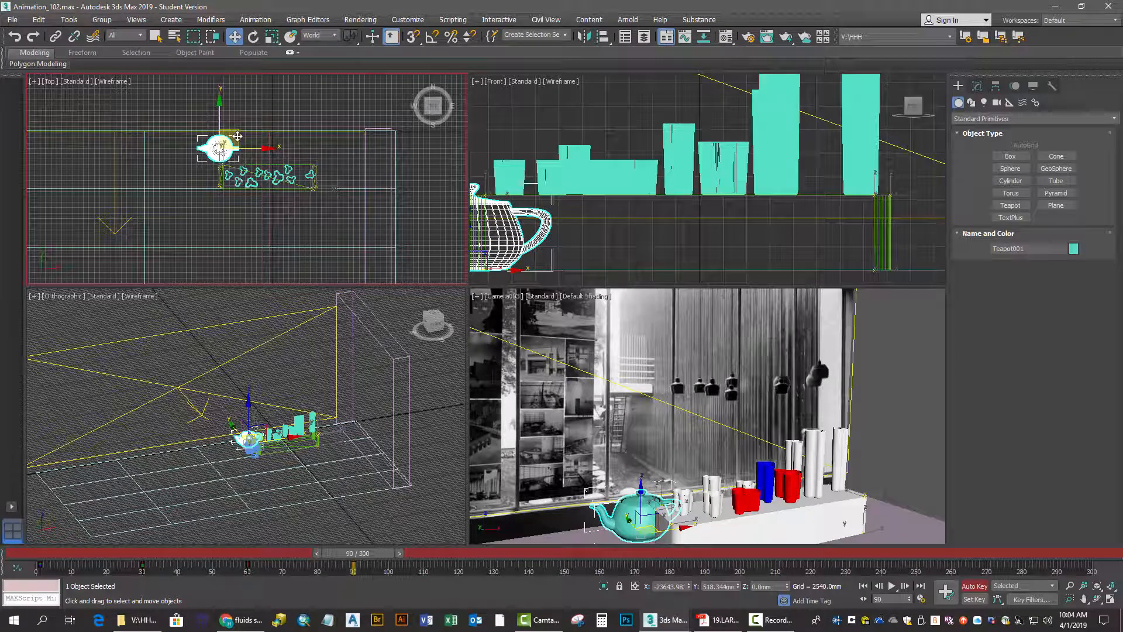
drag(237, 137, 219, 136)
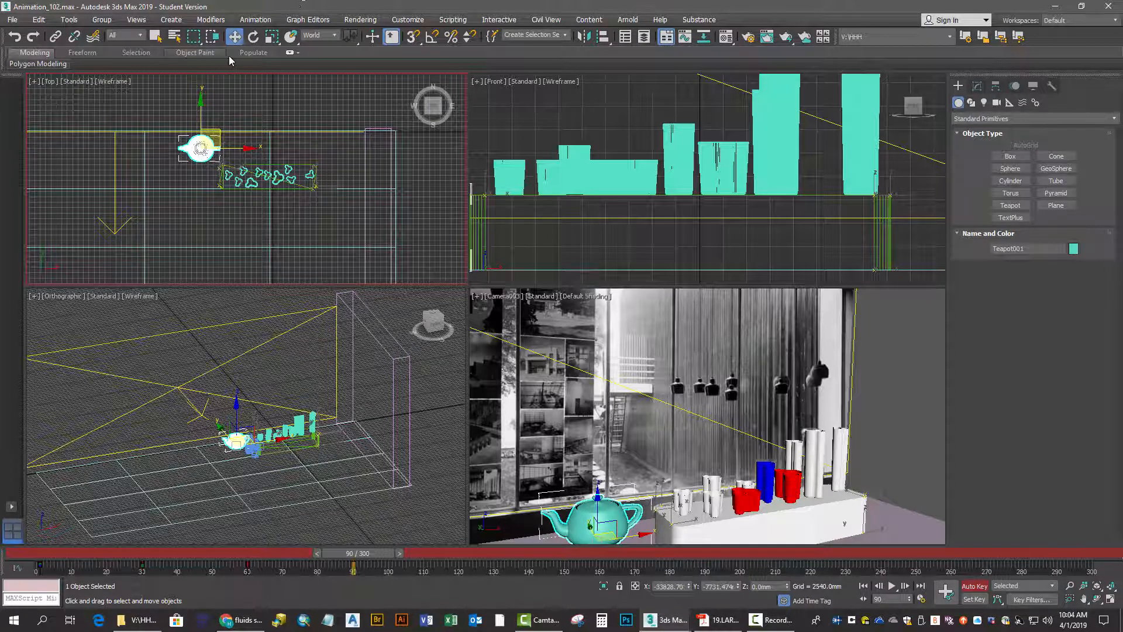
click(256, 39)
drag(169, 116, 279, 352)
At frame 120, move the teapot forward beyond the planter's front edge and rotate it about 90 degrees around Z so its spout points right
drag(351, 556, 455, 561)
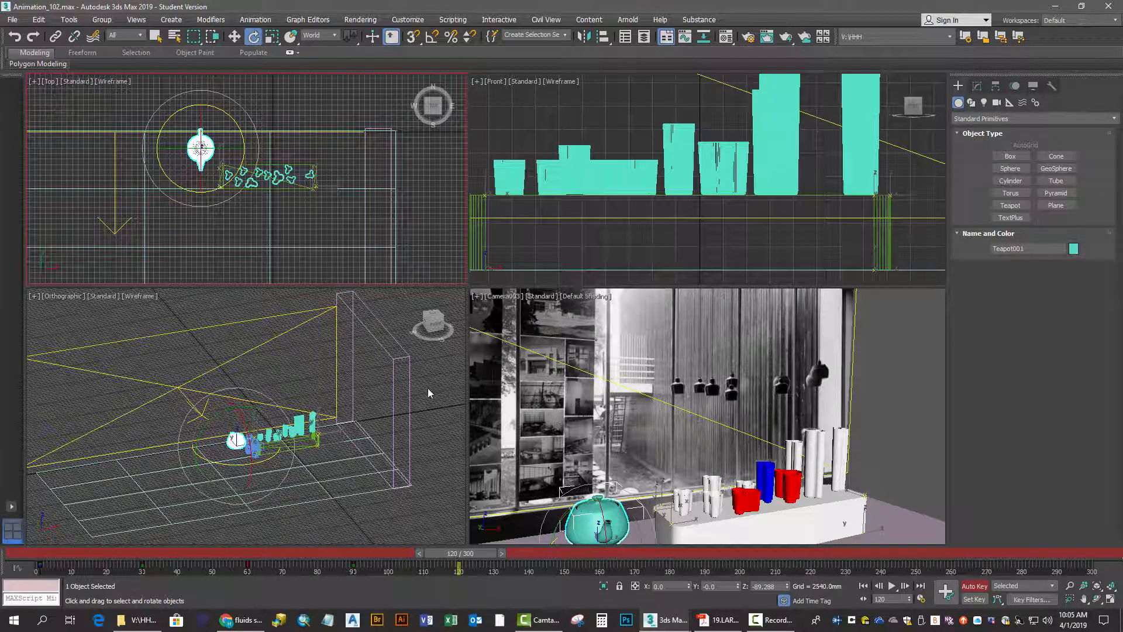
click(235, 38)
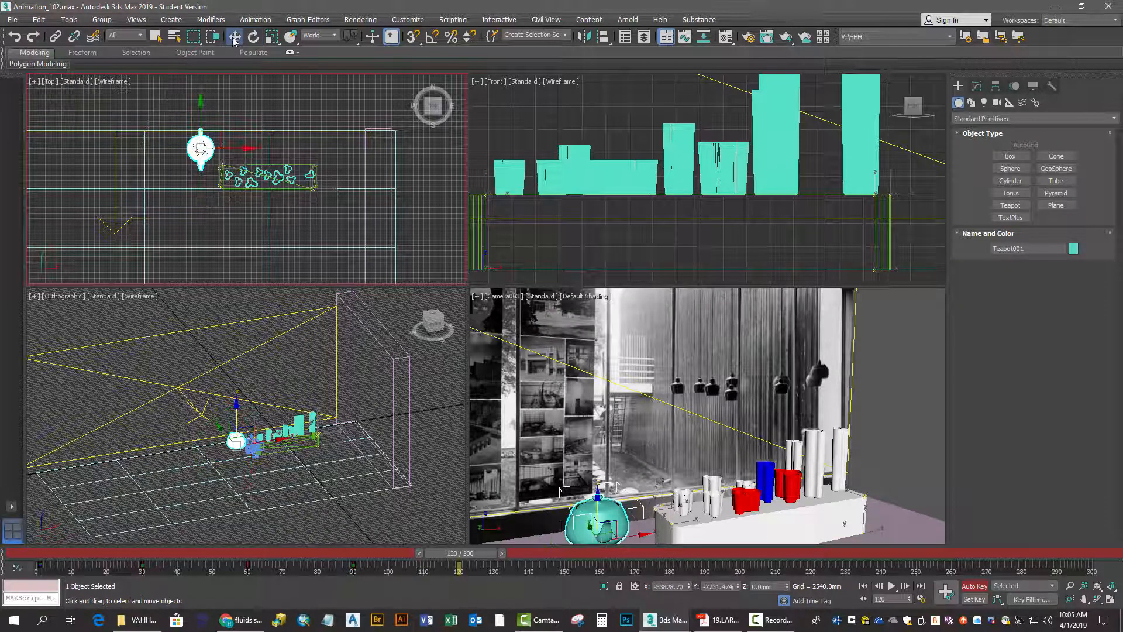
drag(208, 132, 207, 181)
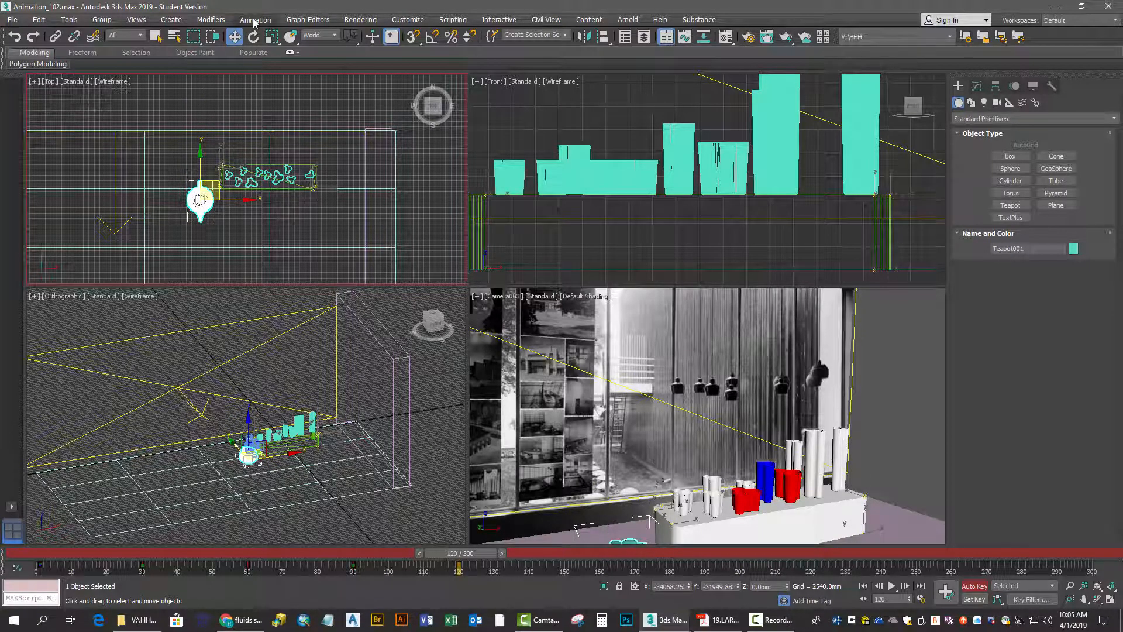
click(252, 39)
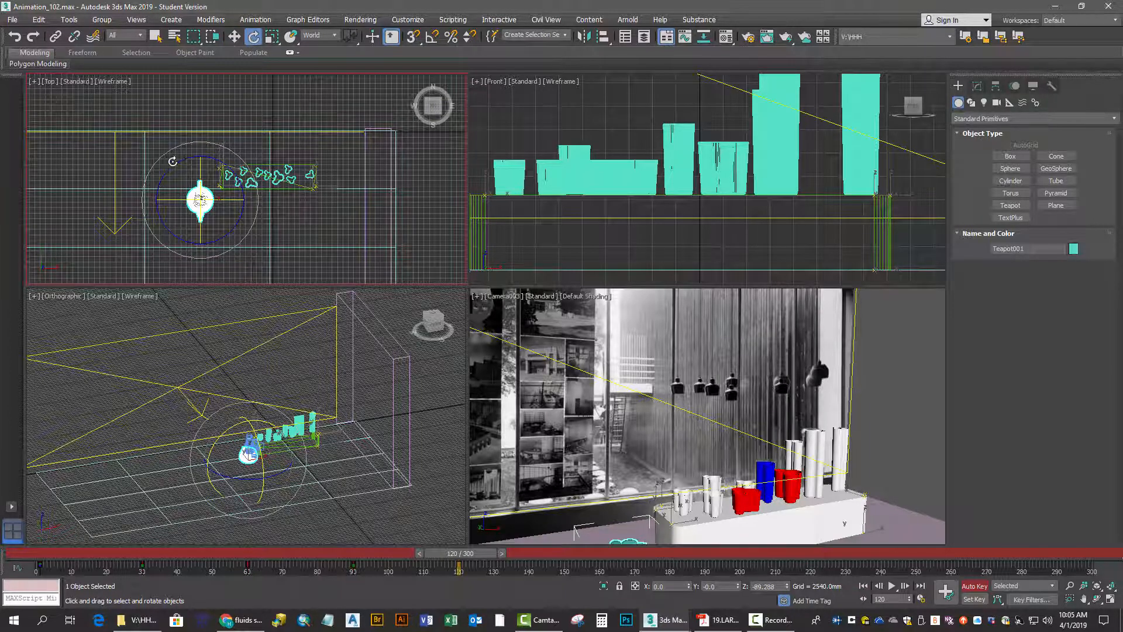
drag(183, 158, 160, 361)
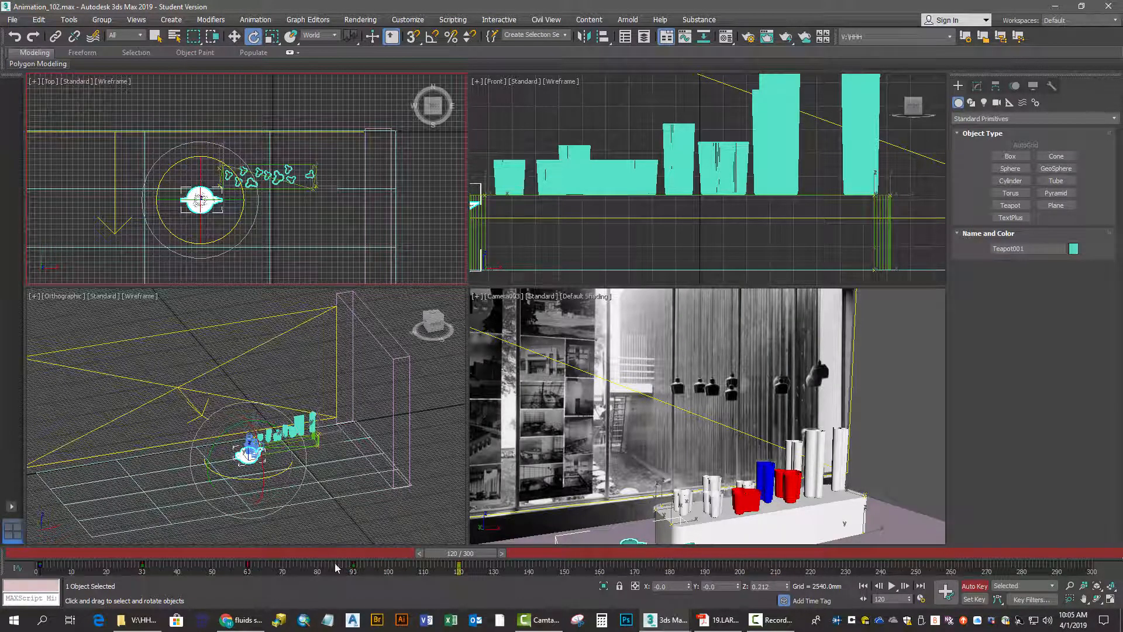
At frame 150, move the teapot along X until it is in front of the planter's middle
drag(461, 559, 566, 559)
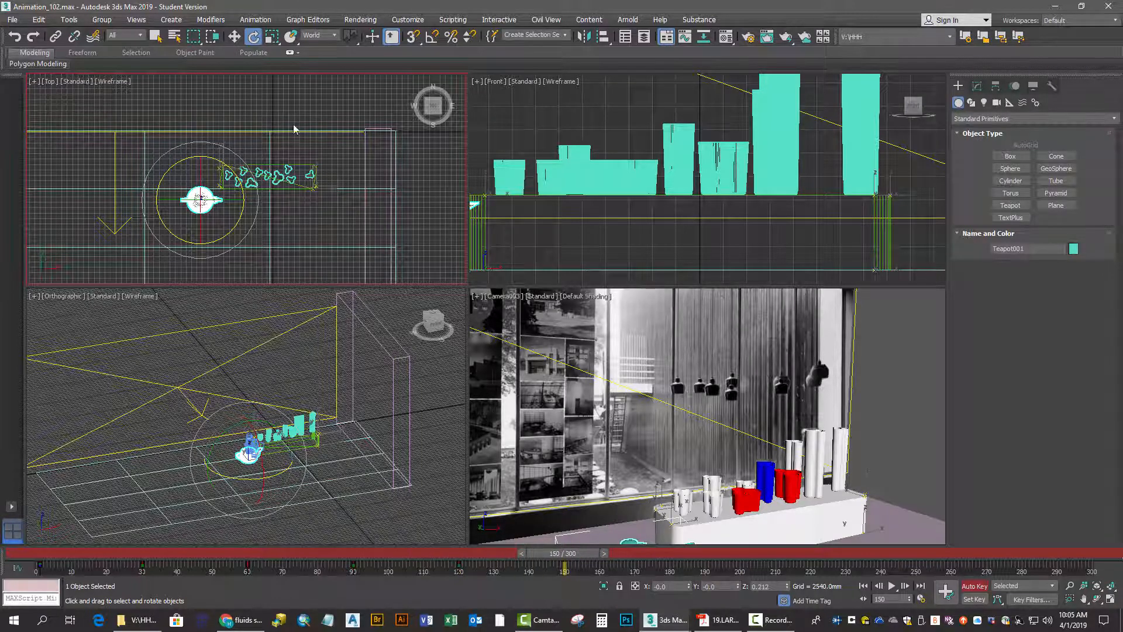
click(233, 38)
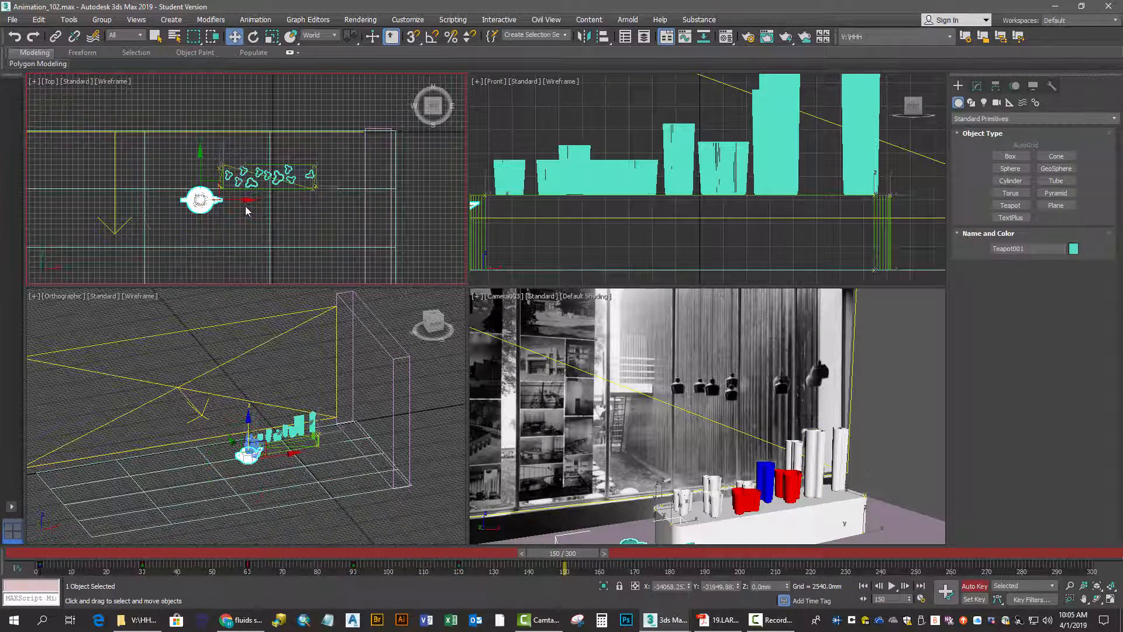
drag(246, 200, 315, 201)
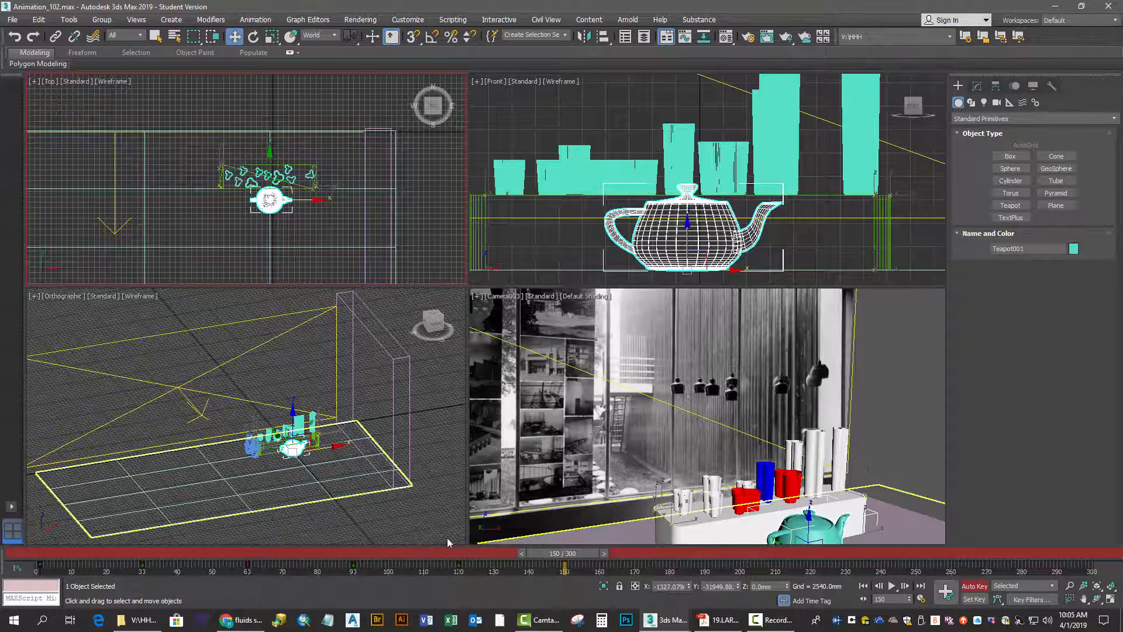
At frame 180, move the teapot along X past the planter's right end
drag(542, 554, 648, 559)
key(w)
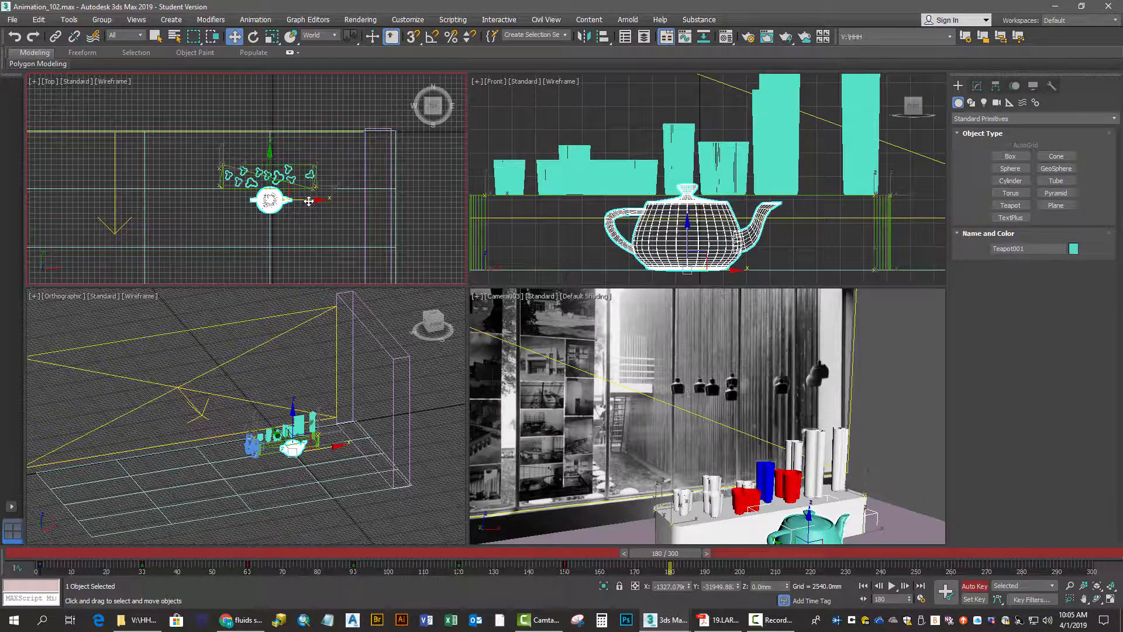
drag(309, 200, 373, 203)
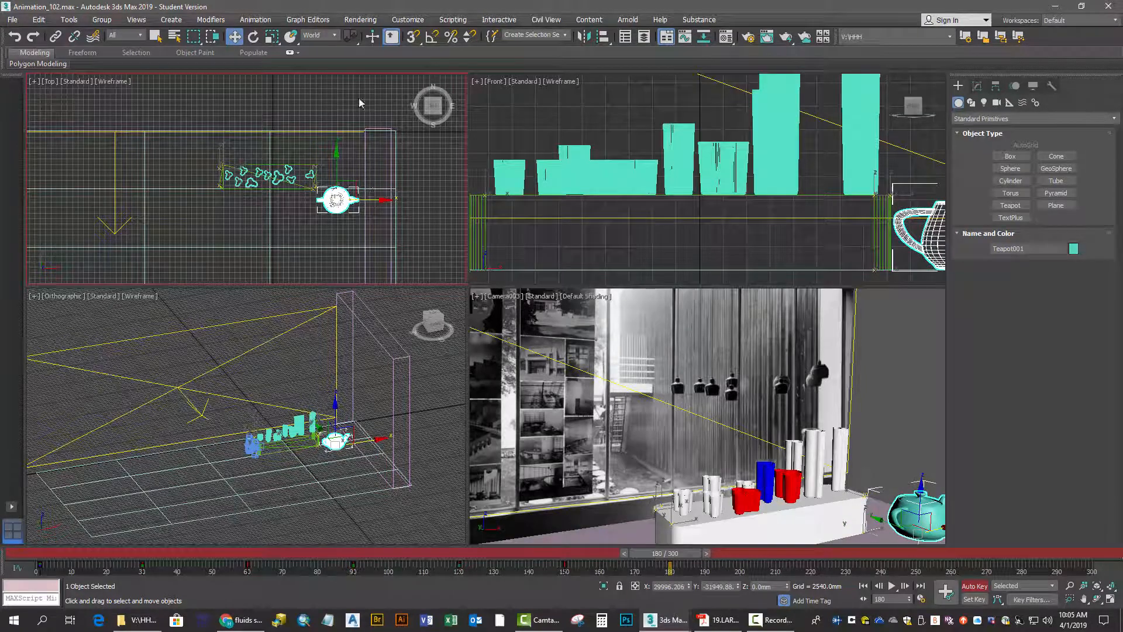
At frame 180, rotate the teapot about 90 degrees around Z so its spout points toward the back
click(254, 37)
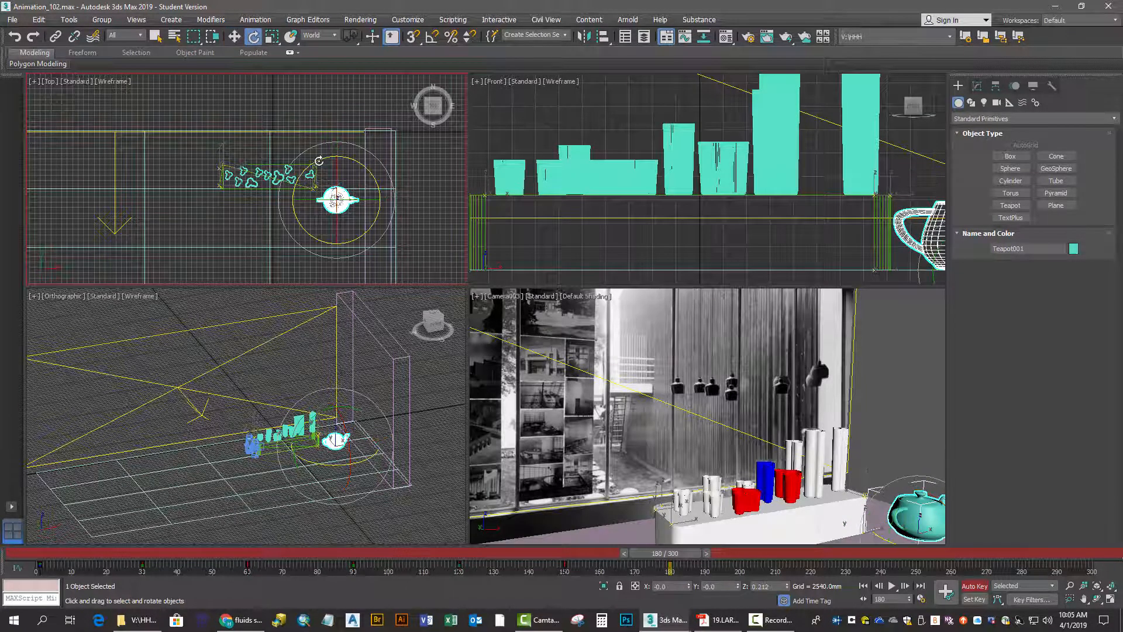
drag(319, 161, 291, 324)
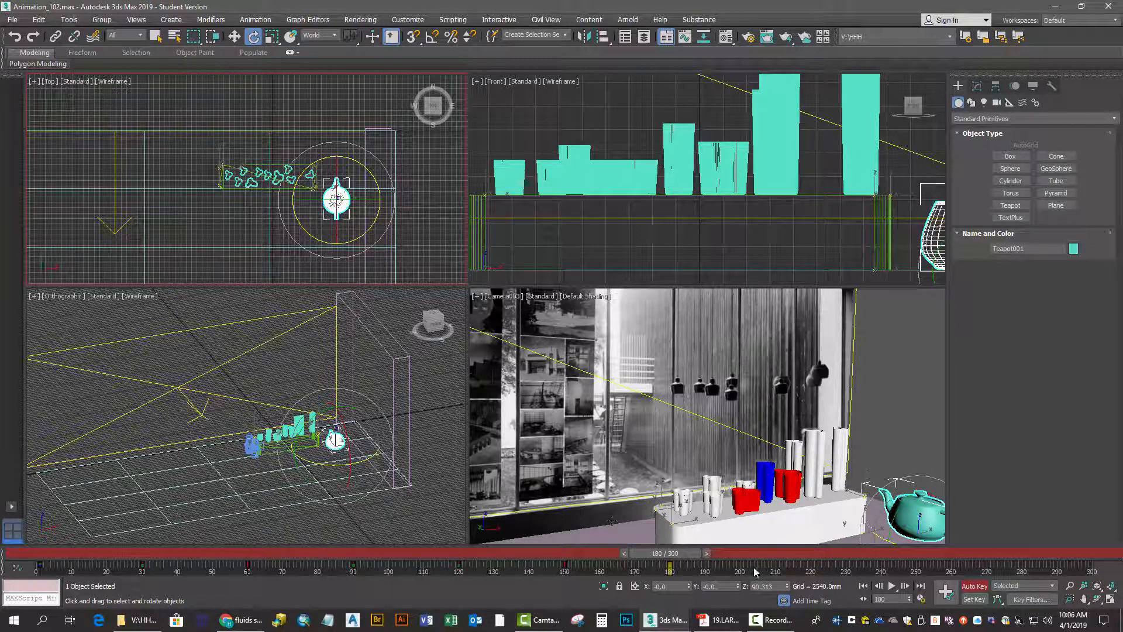
At frame 210, move the teapot back along Y beside the planter's right end and rotate it about 90 degrees around Z so its spout points right
drag(664, 552, 770, 554)
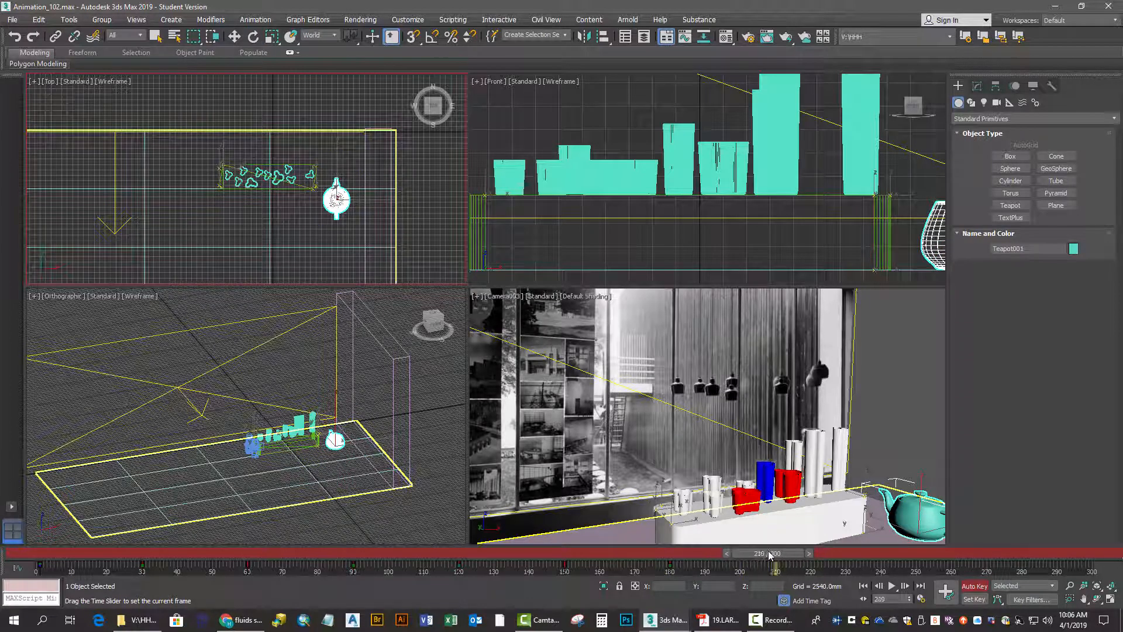
key(e)
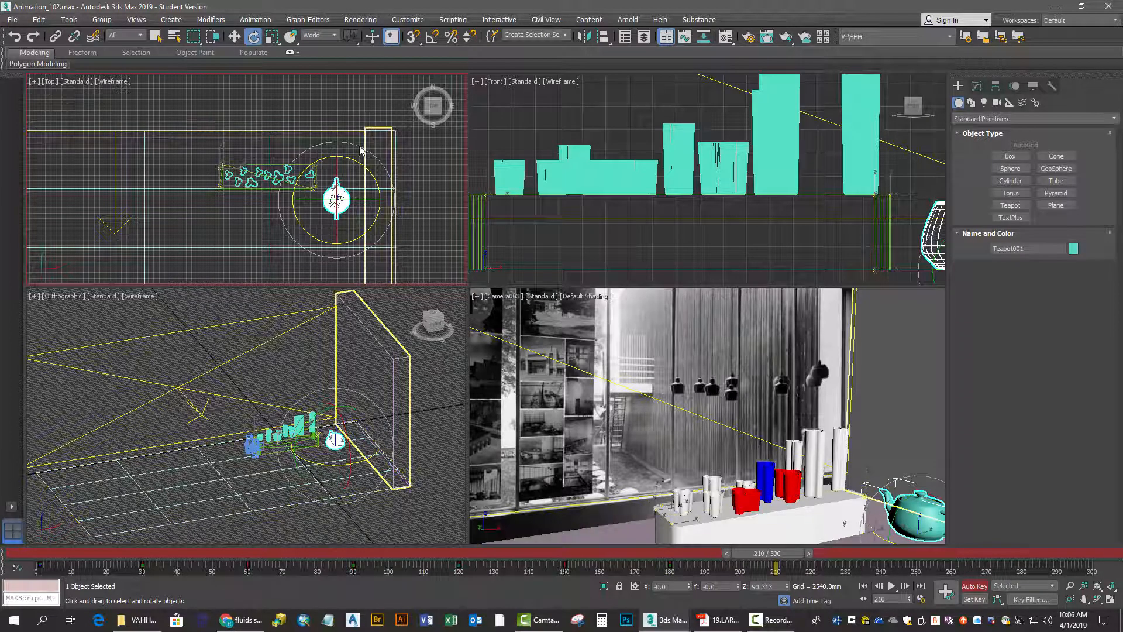
click(234, 38)
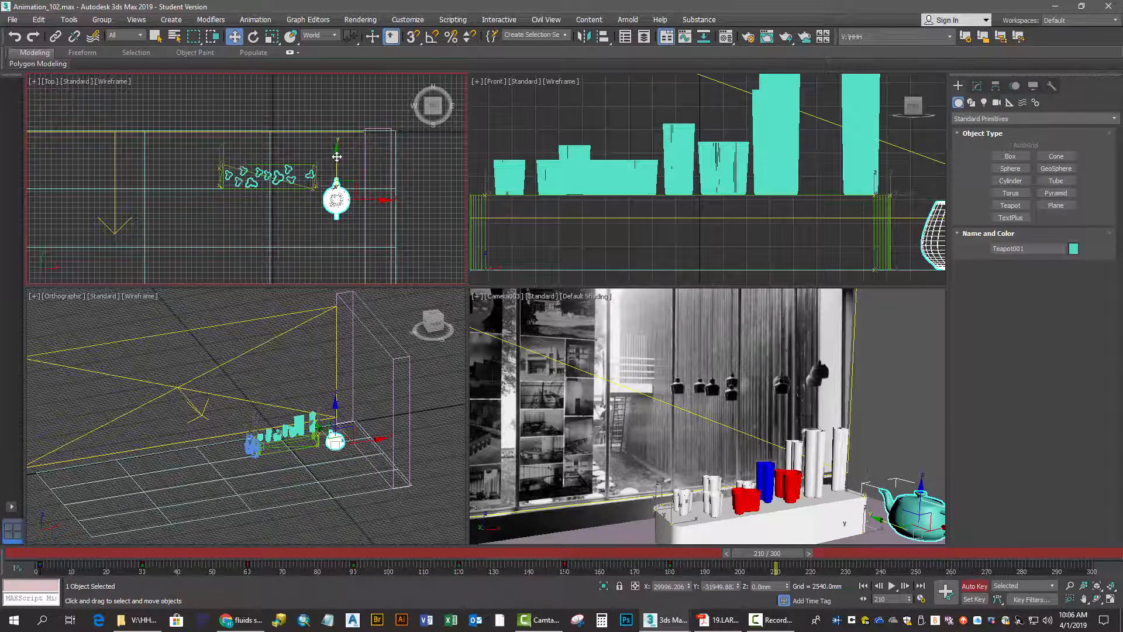
drag(337, 155, 335, 133)
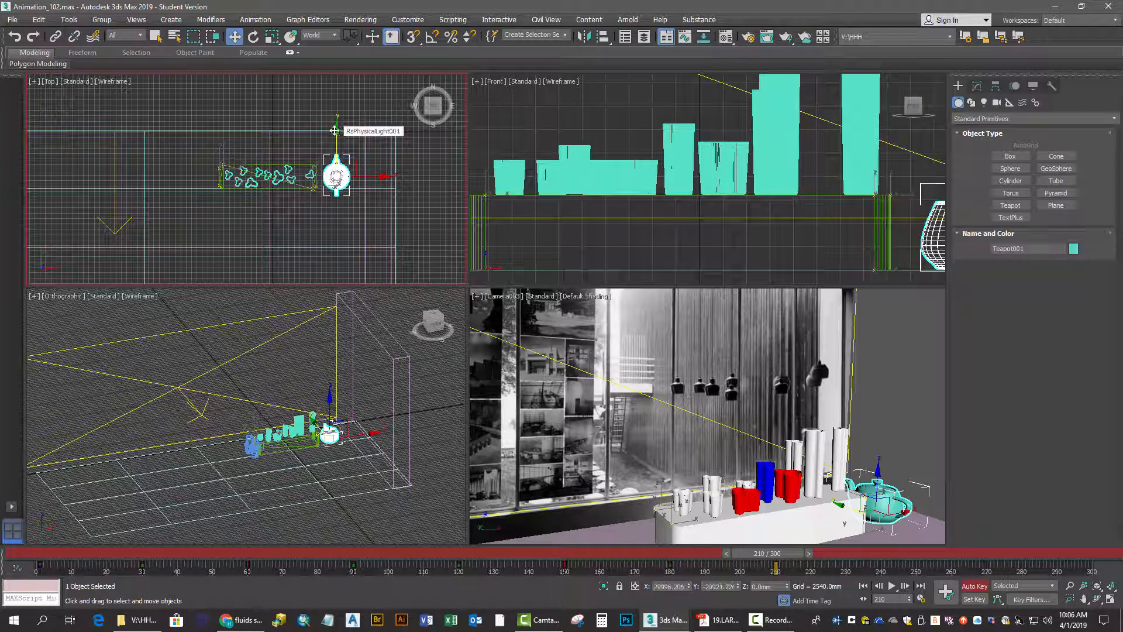
click(253, 37)
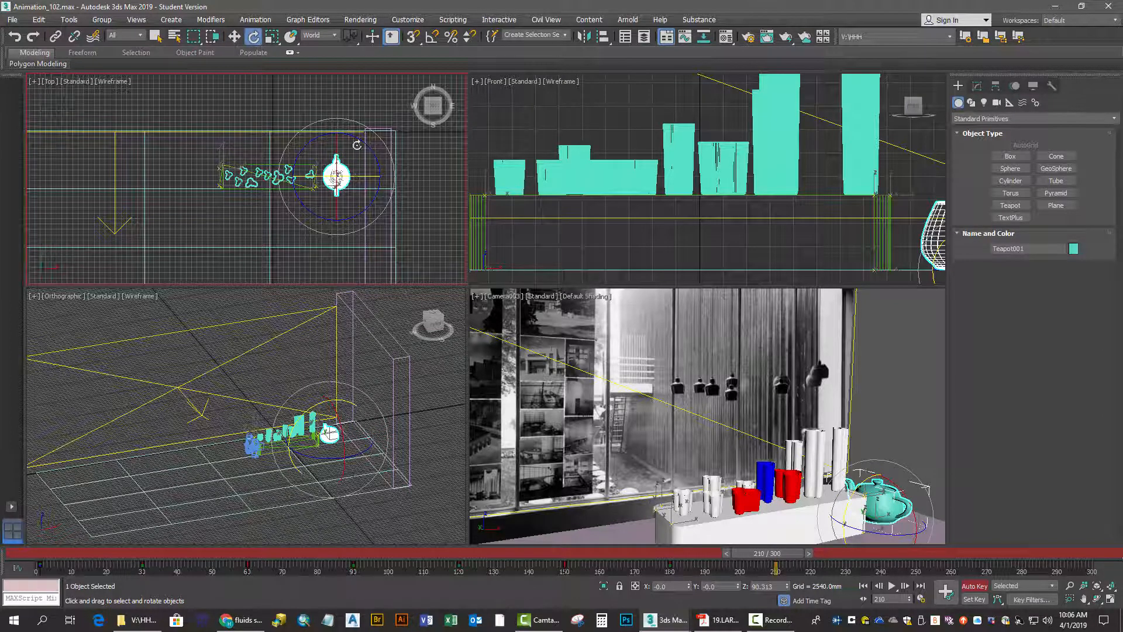
drag(389, 154, 412, 262)
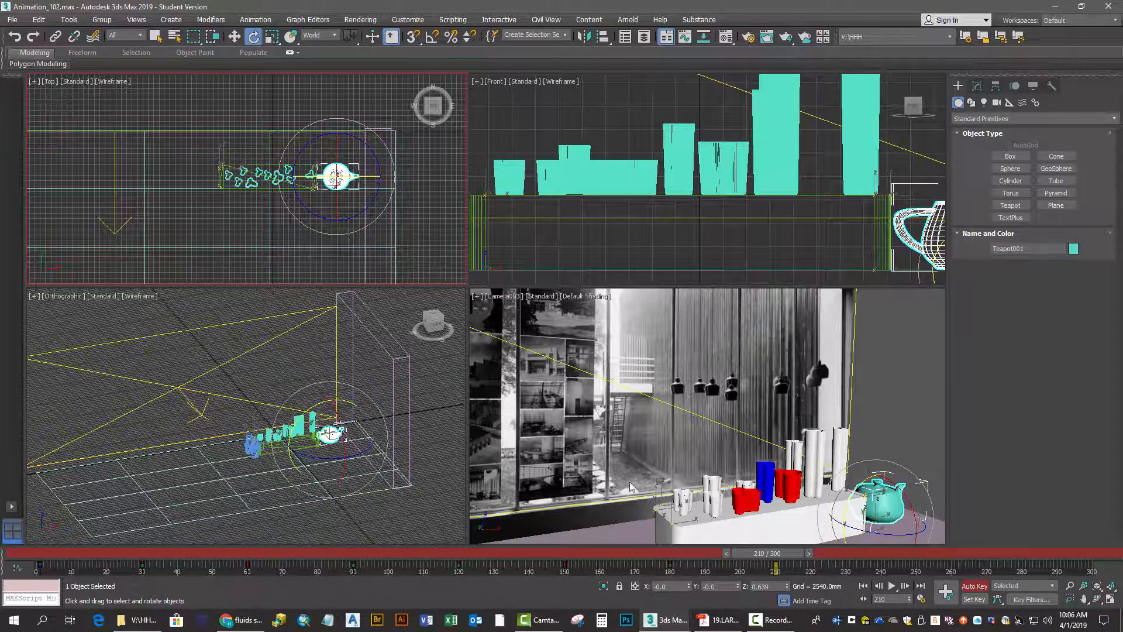
Turn off Auto Key and save the scene under its current name
click(972, 586)
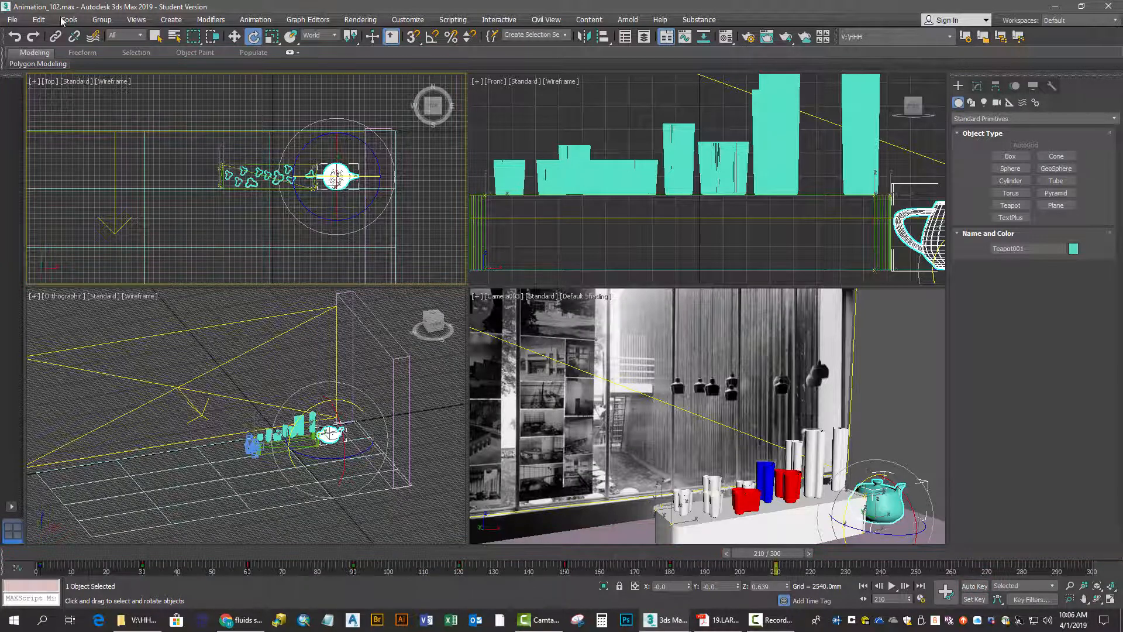
click(12, 18)
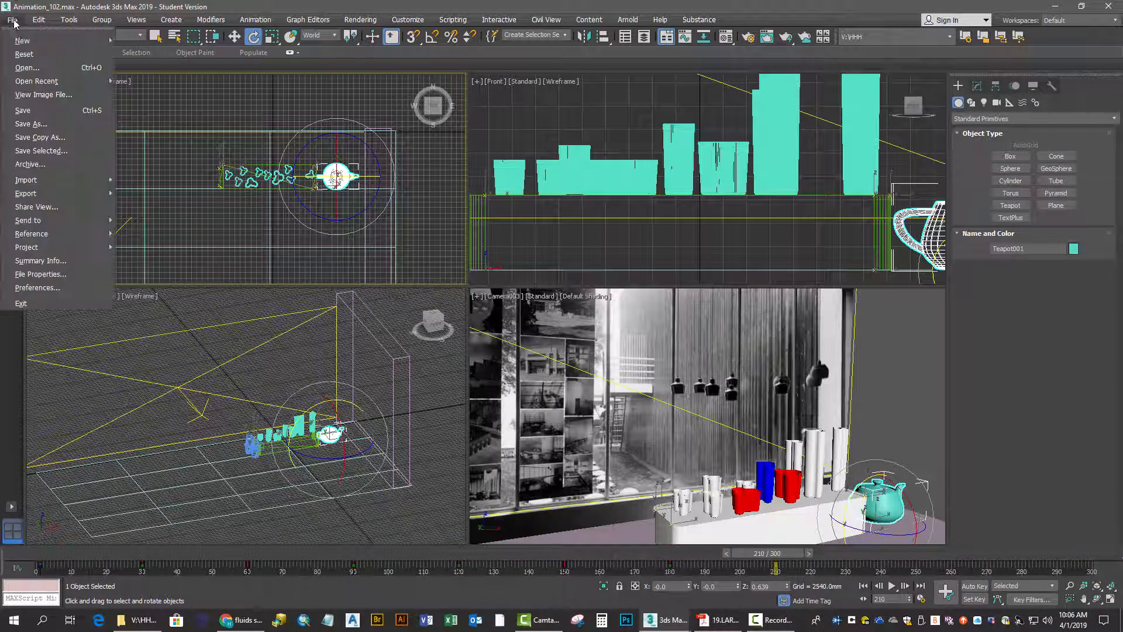
click(22, 106)
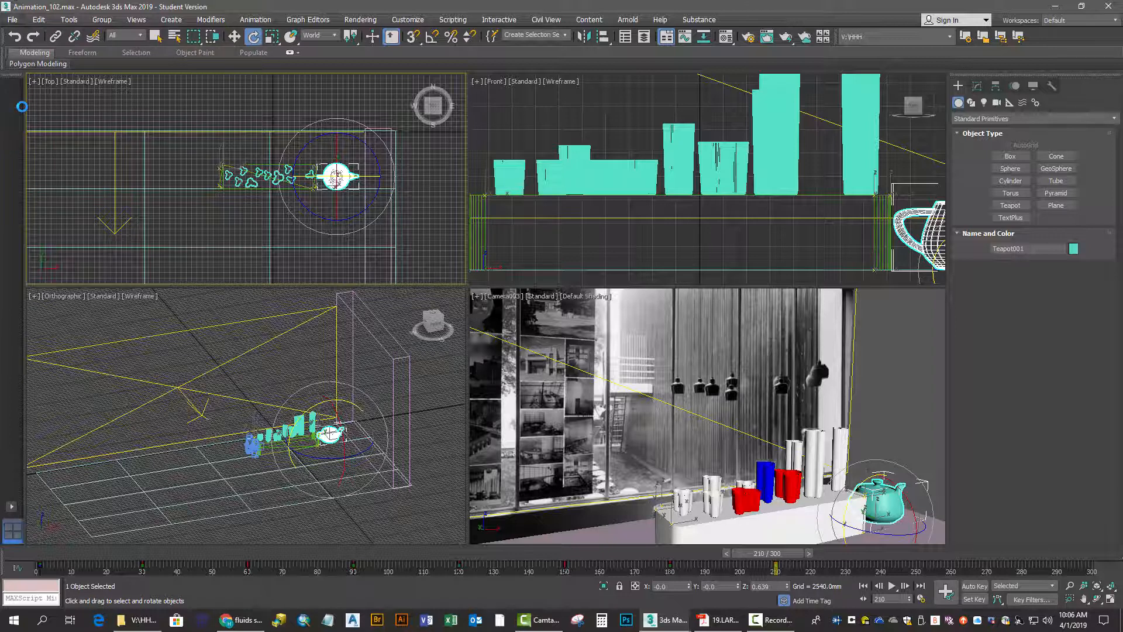
Scrub the timeline back to frame 69 to check the teapot's path and save the scene
drag(756, 554, 285, 380)
key(e)
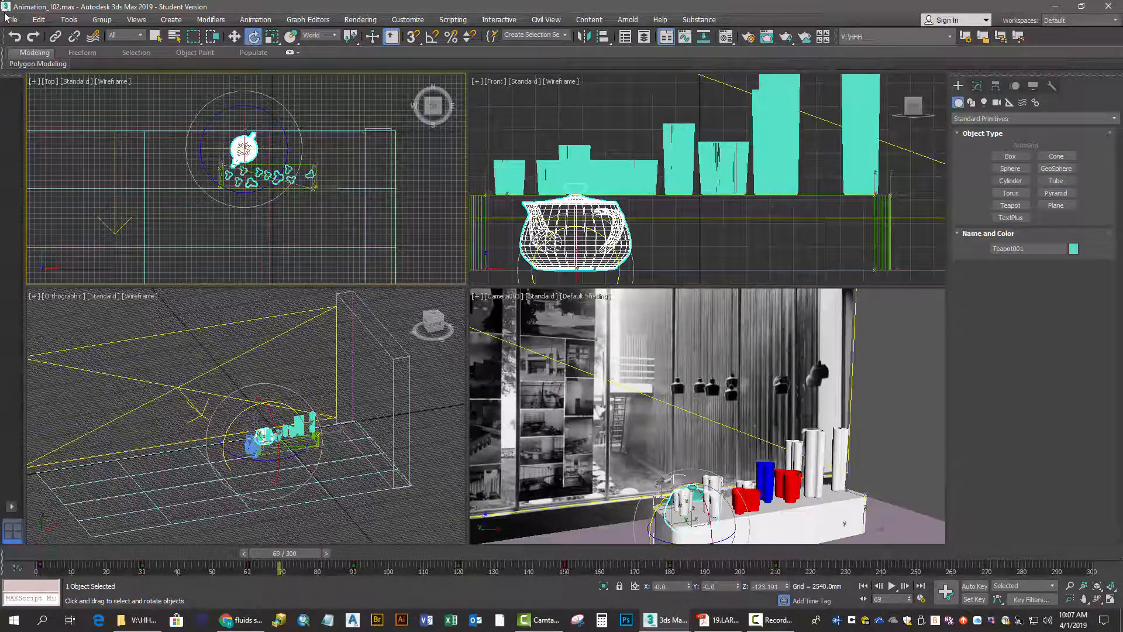
click(11, 19)
click(24, 111)
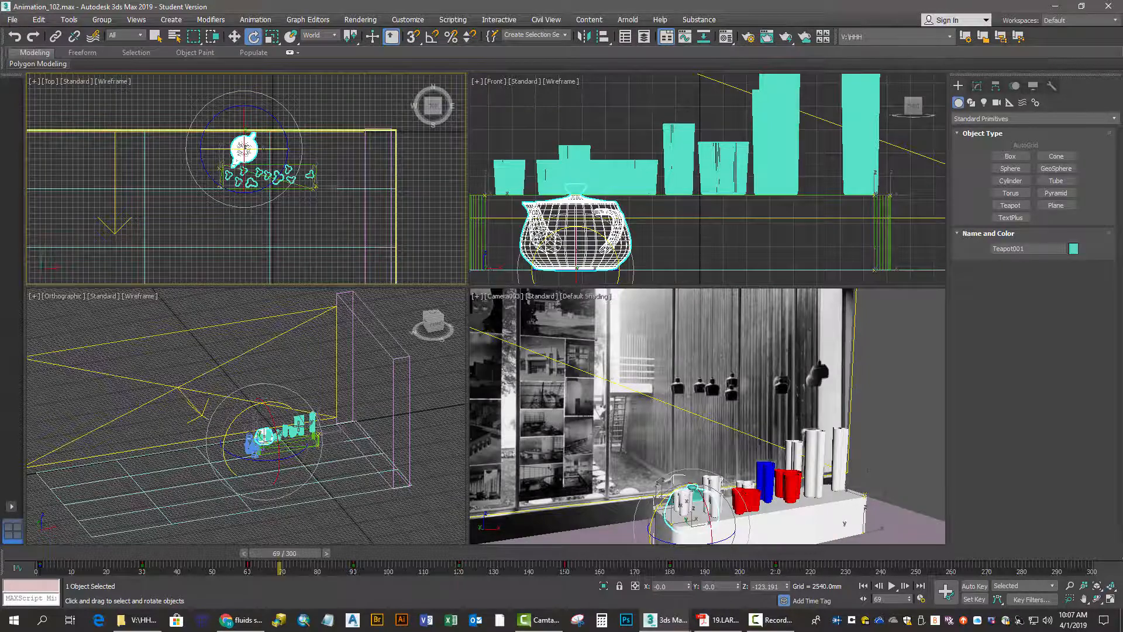
Play the teapot animation in the Orthographic viewport from a lower angle, stop playback and save the scene again
scroll(299, 425, up, 4)
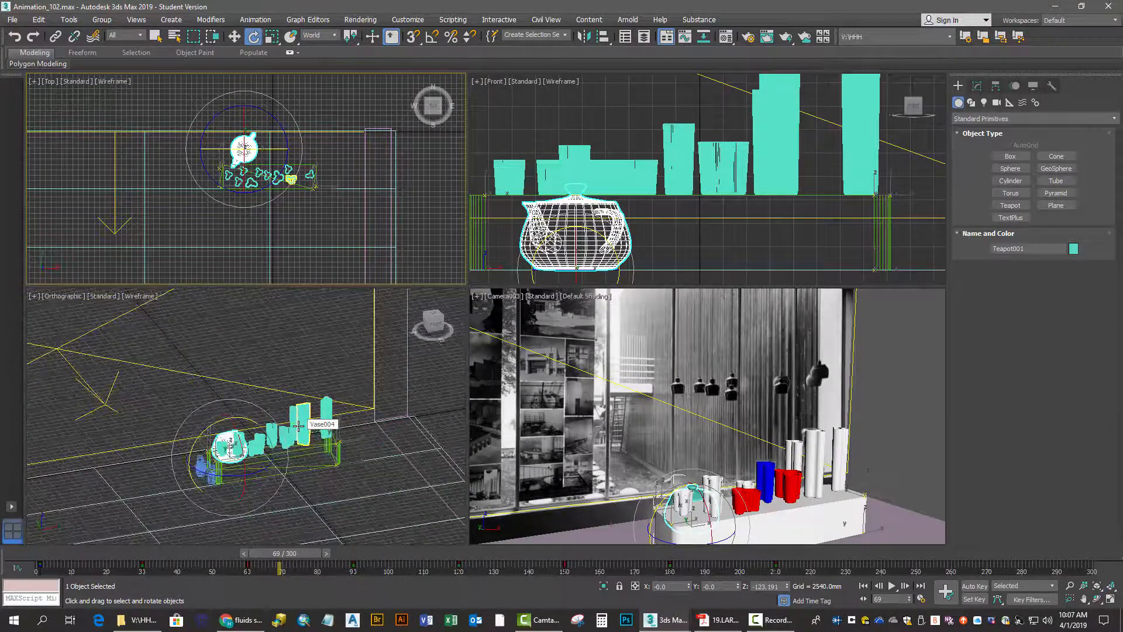
click(430, 328)
drag(434, 329, 438, 317)
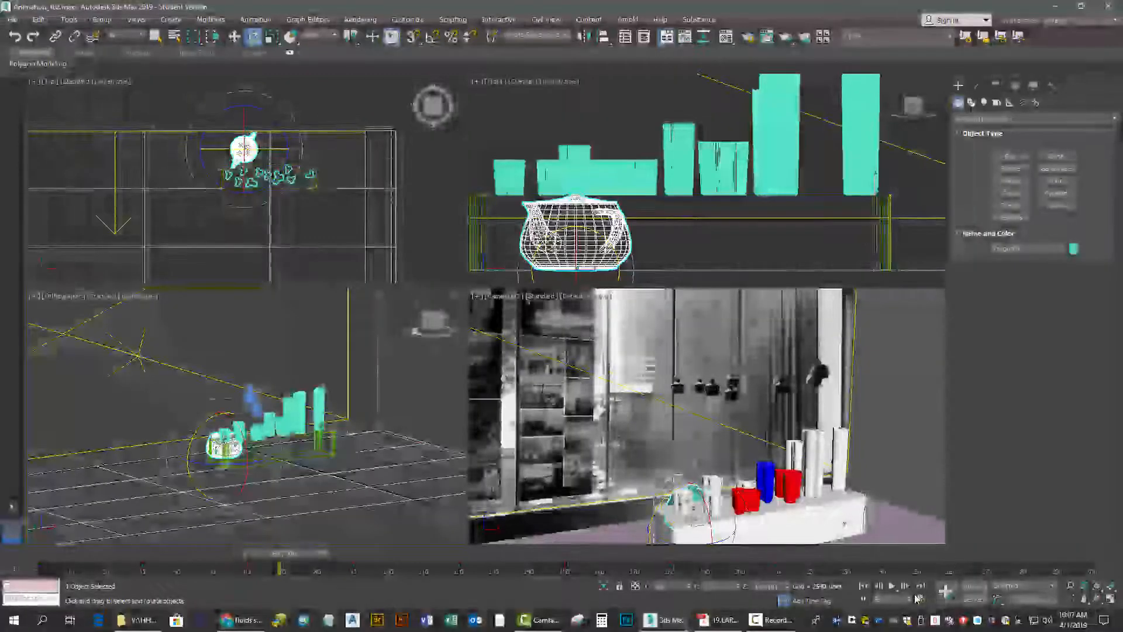
click(894, 587)
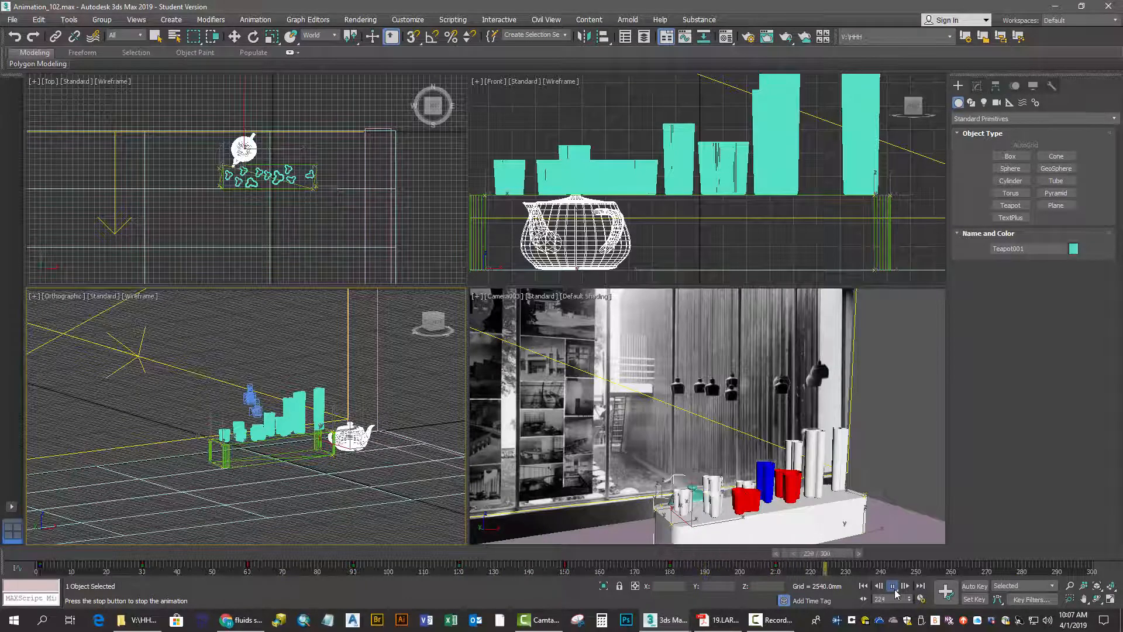
click(893, 586)
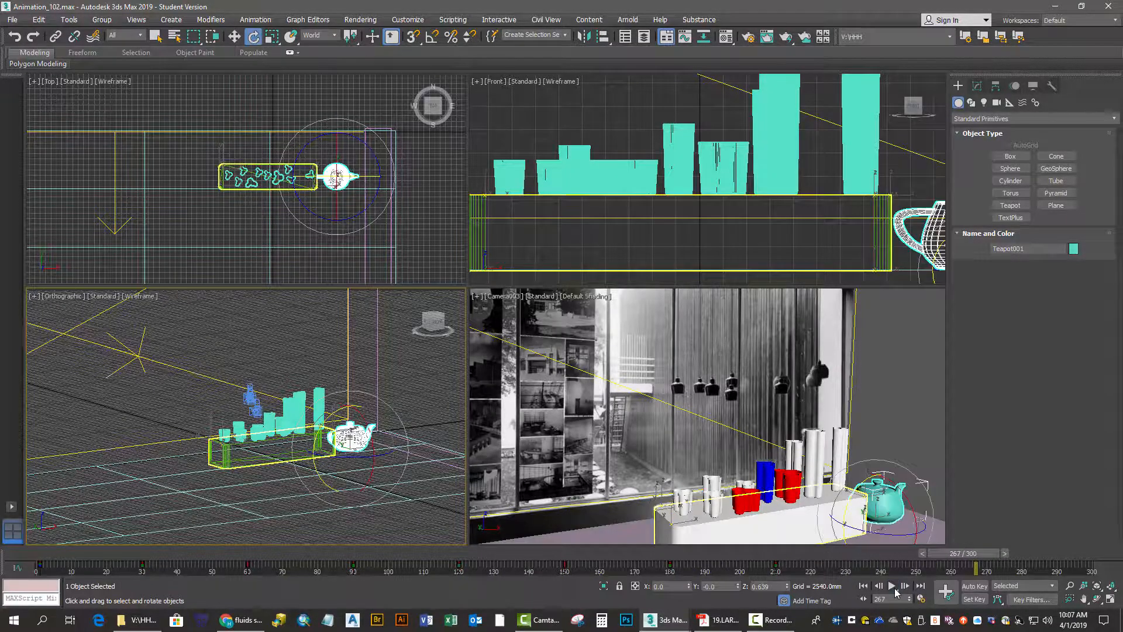
click(14, 26)
click(19, 108)
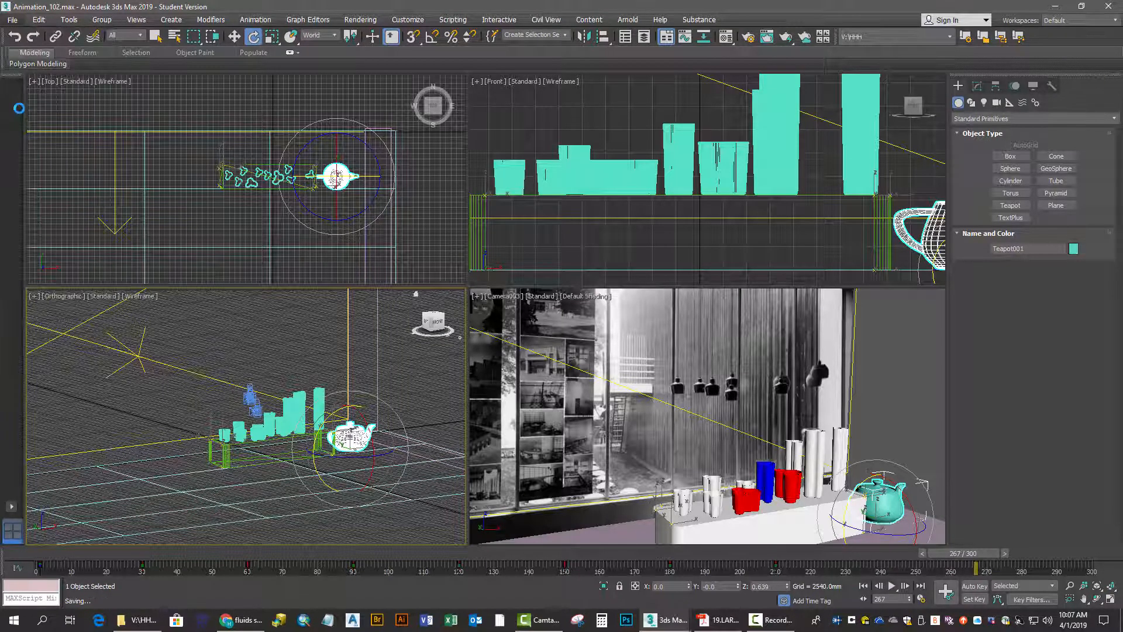
In the render setup for the Camera003 view, set the time output to a range from frame 1 to 210
click(515, 299)
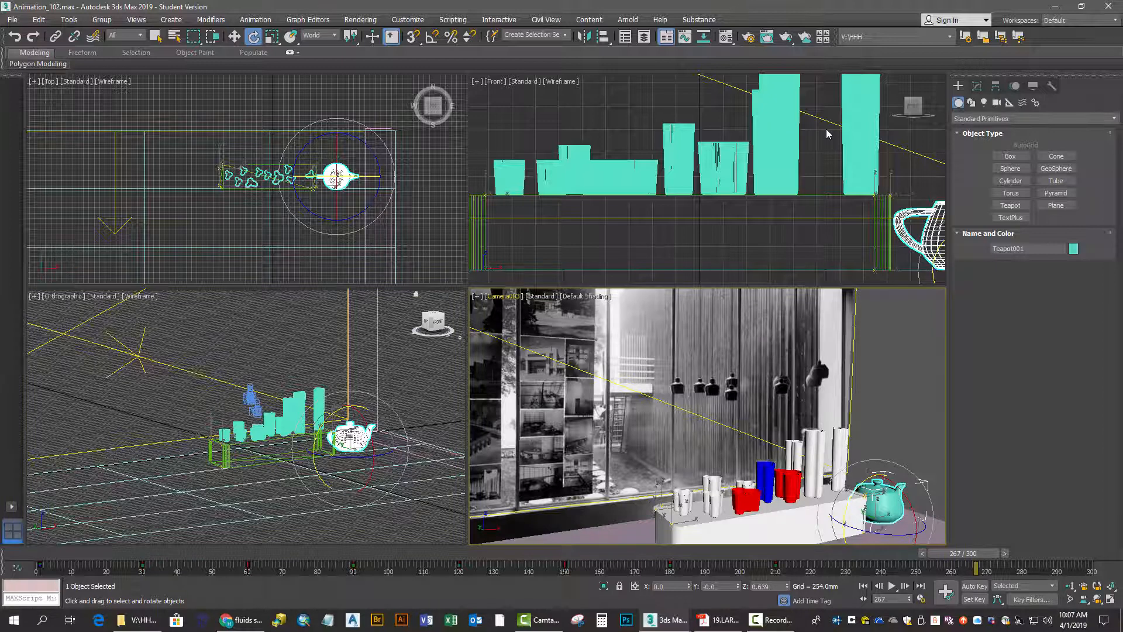
click(749, 39)
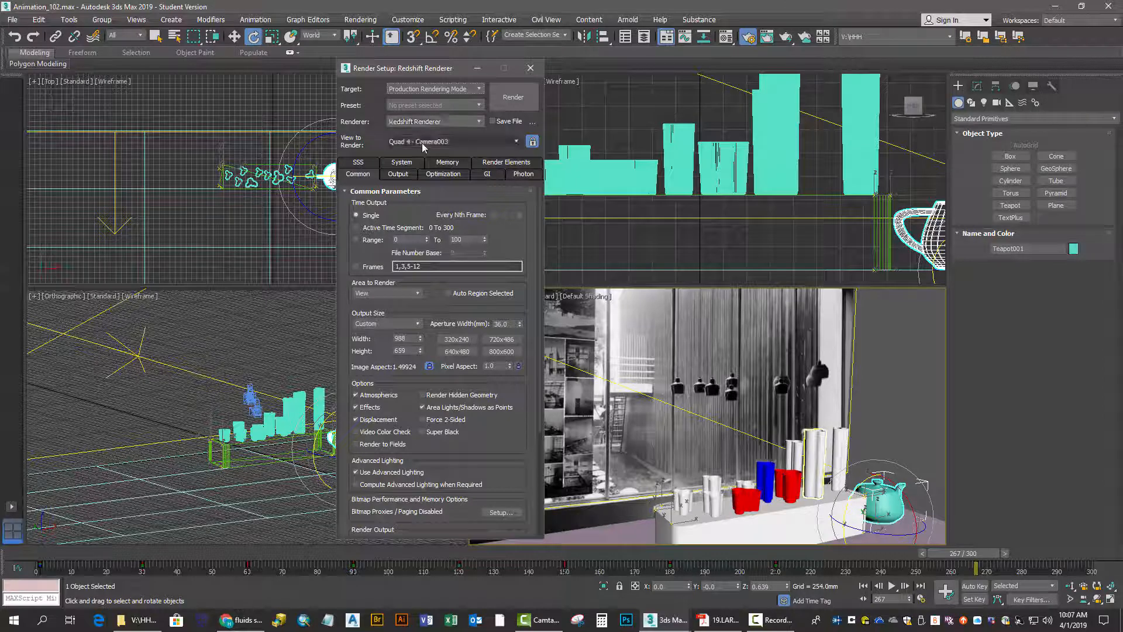
click(356, 240)
double_click(395, 239)
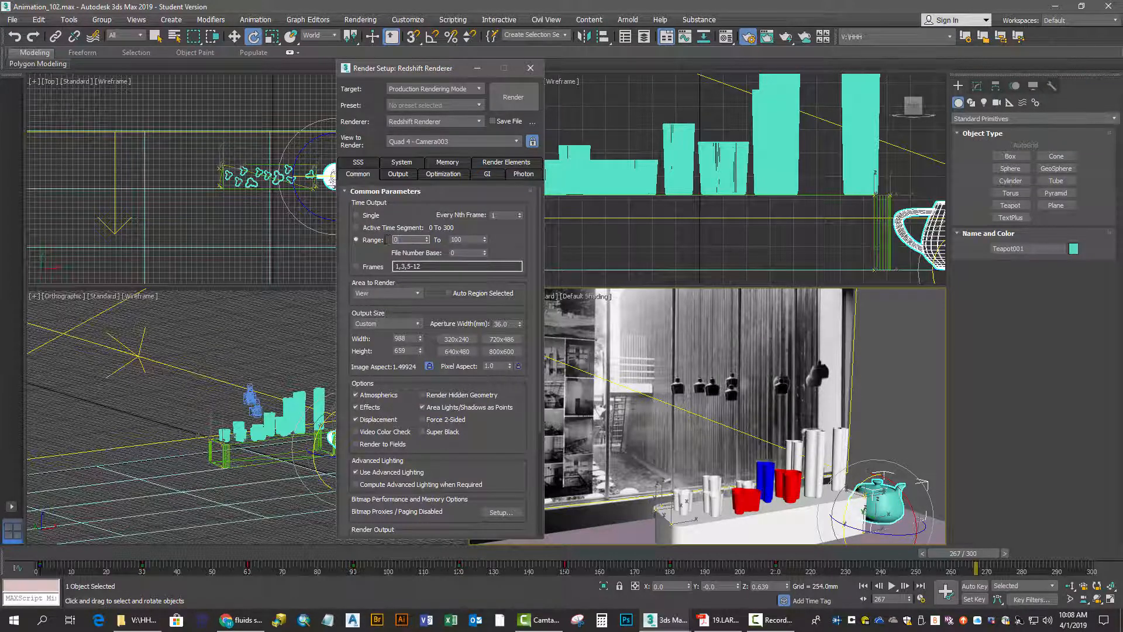
double_click(469, 240)
text(20)
Enable saving the render output and set the file to AAlto_Animate as BMP with the 8 Bit Optimized palette
click(493, 121)
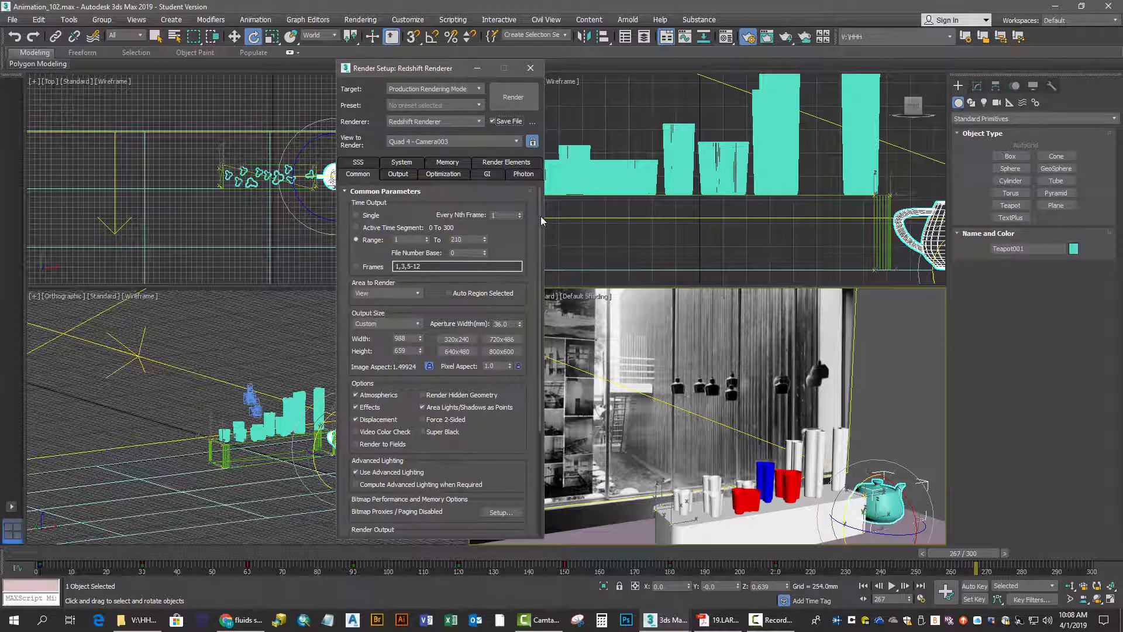
drag(541, 220, 561, 377)
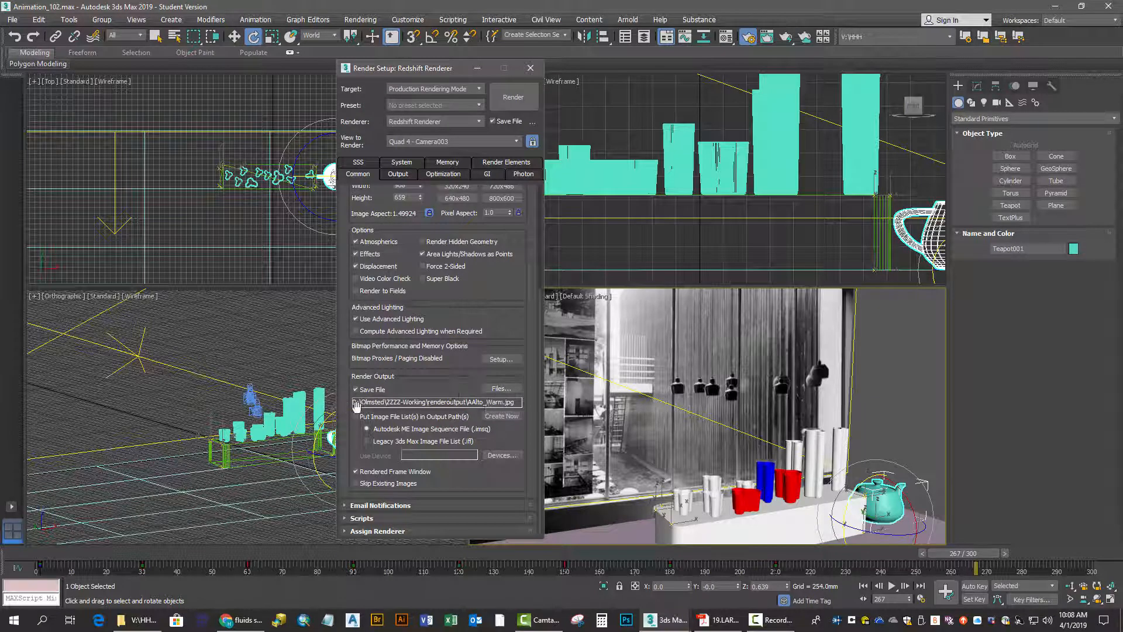
click(497, 390)
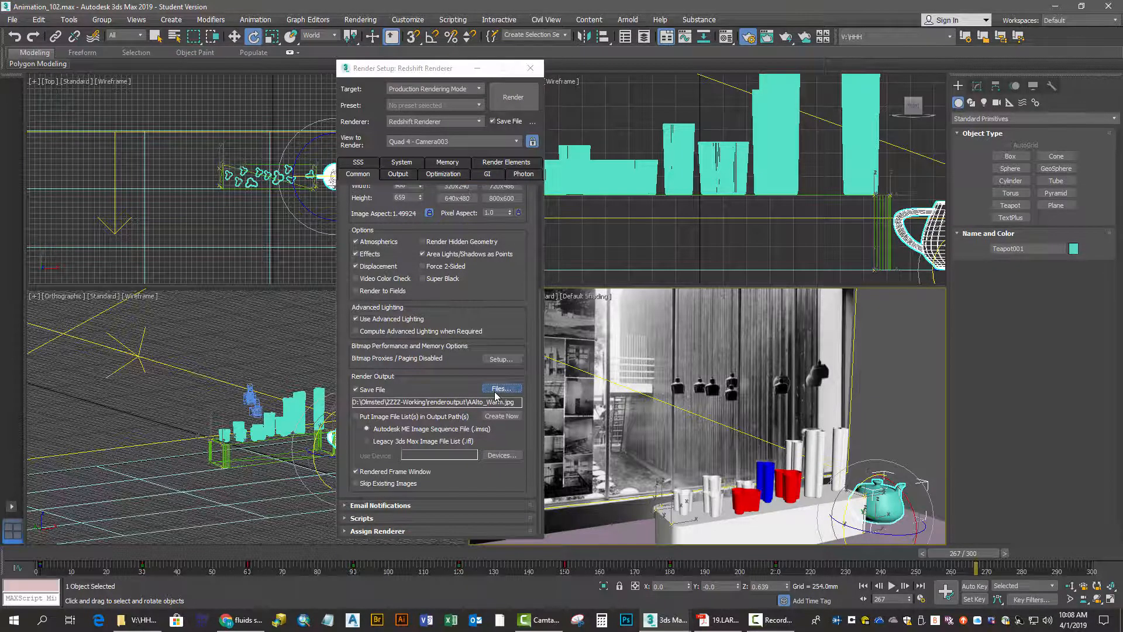
click(493, 314)
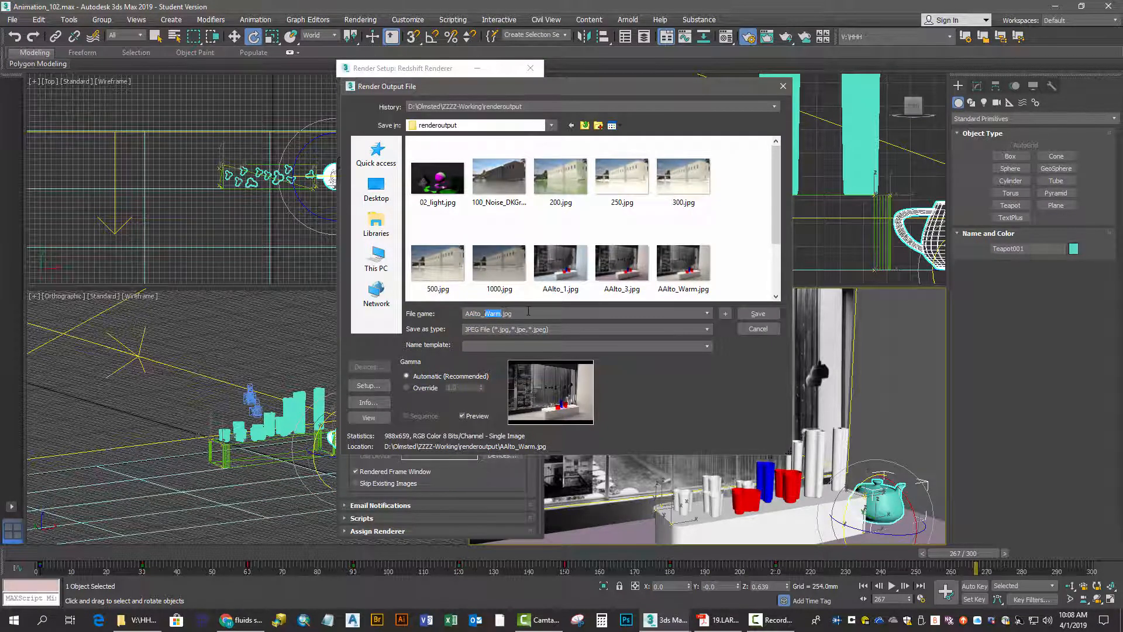
text(Animate)
click(708, 331)
click(573, 354)
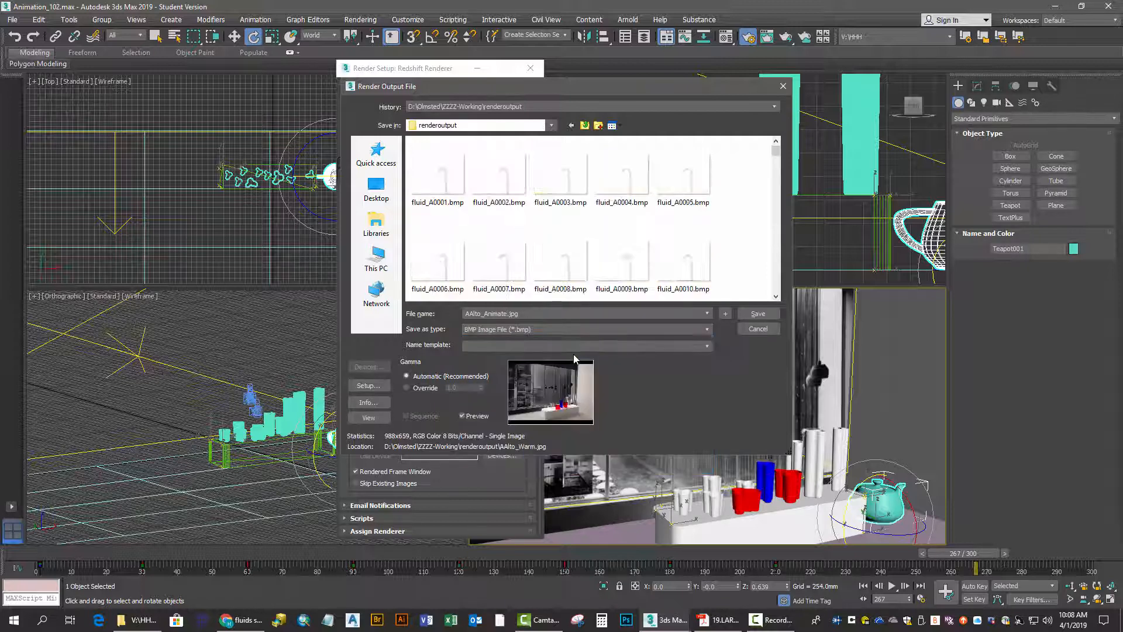
click(751, 315)
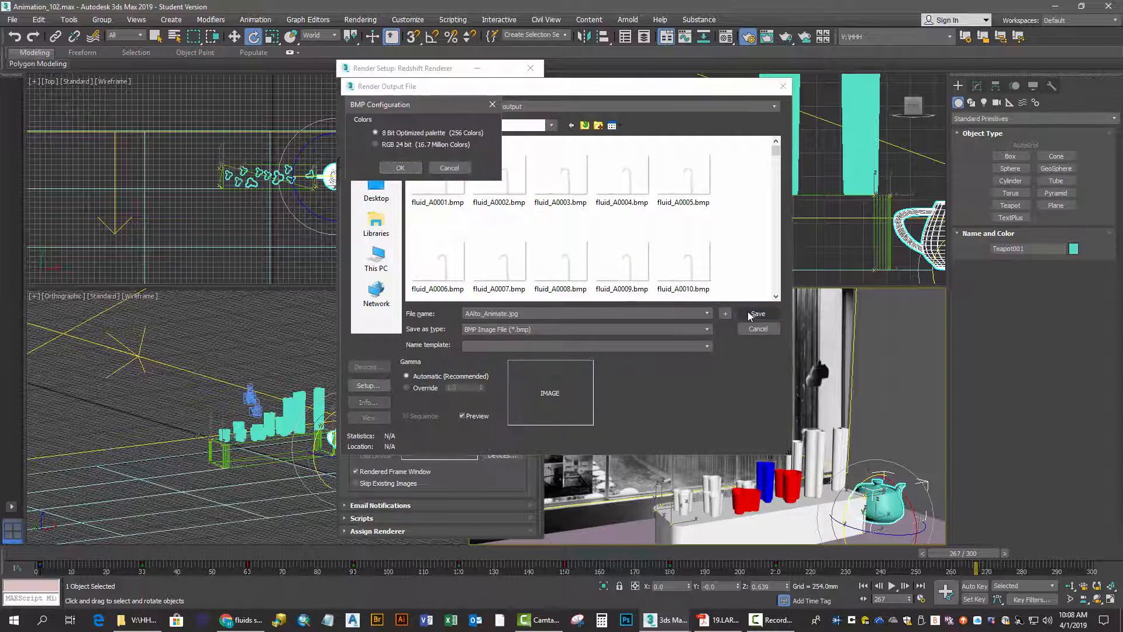
click(416, 171)
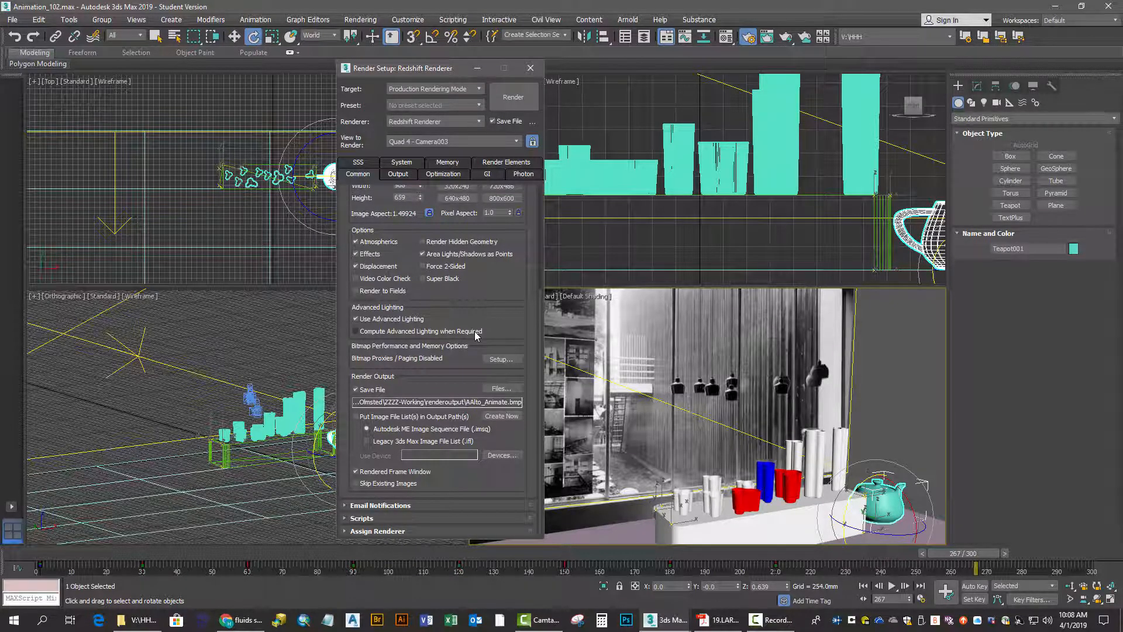
Render the frame range from Camera003 with Redshift and move the render view window out of the way
scroll(476, 335, up, 5)
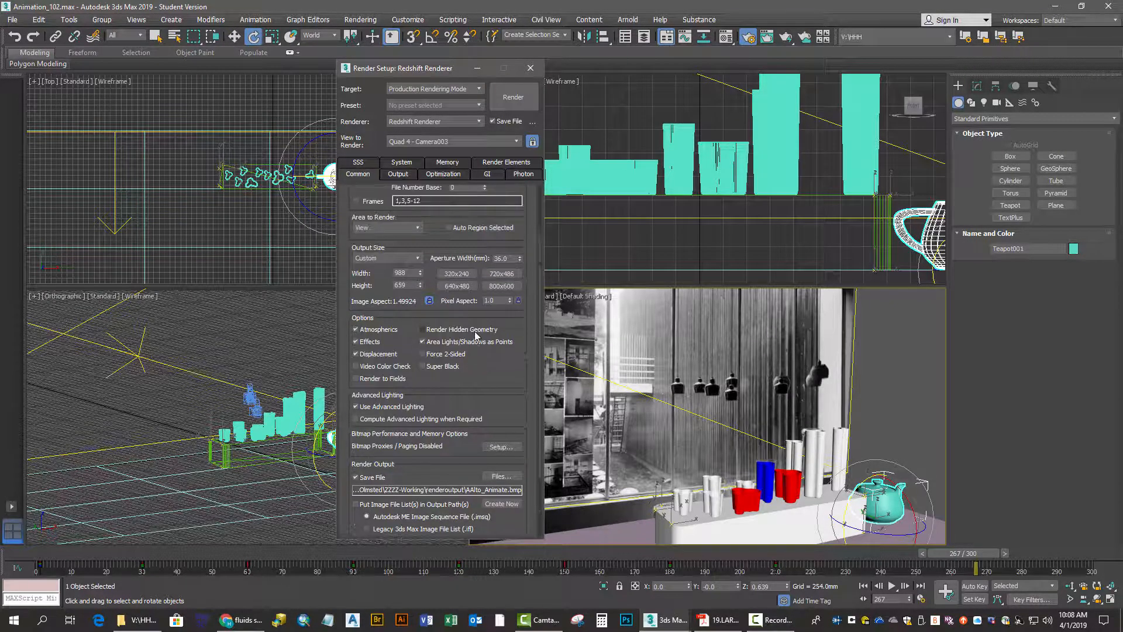
scroll(476, 335, up, 4)
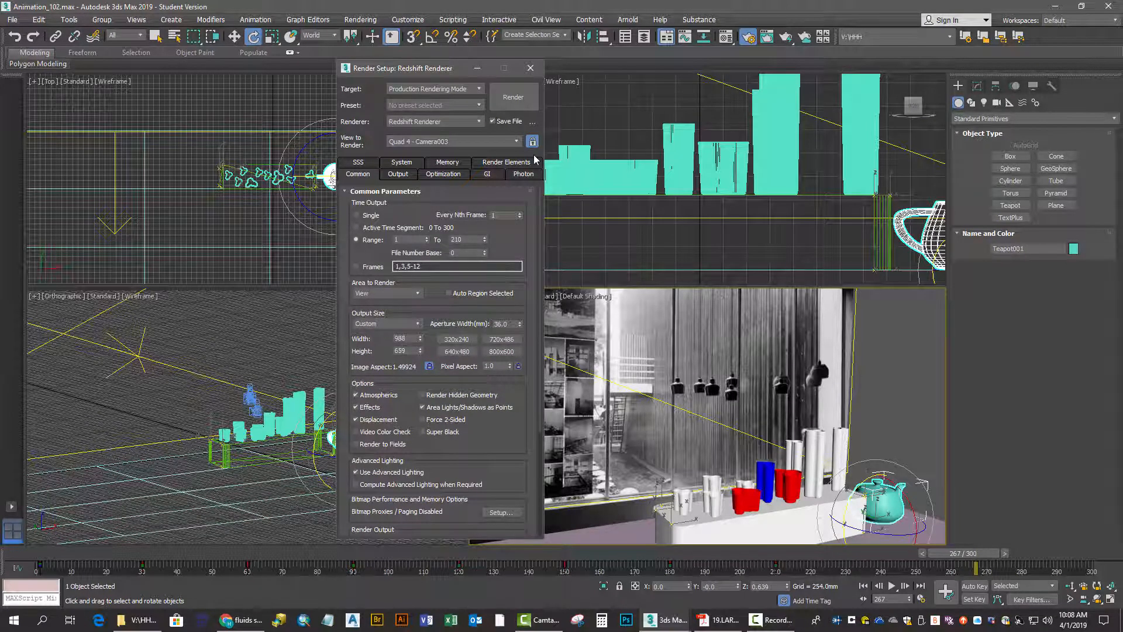
click(524, 101)
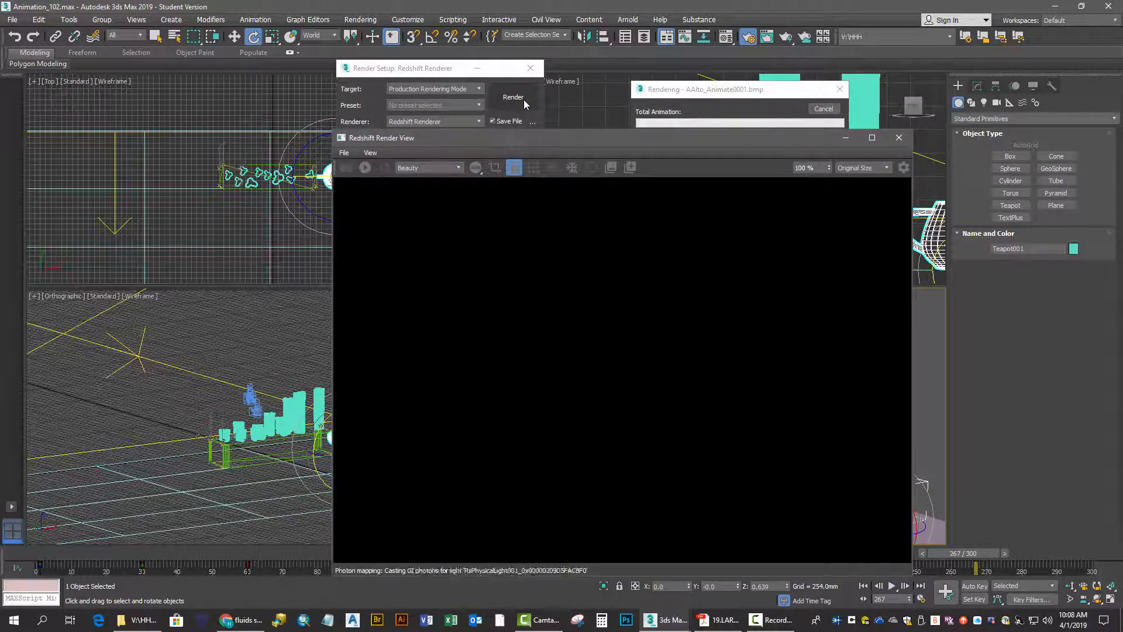
drag(524, 138, 522, 104)
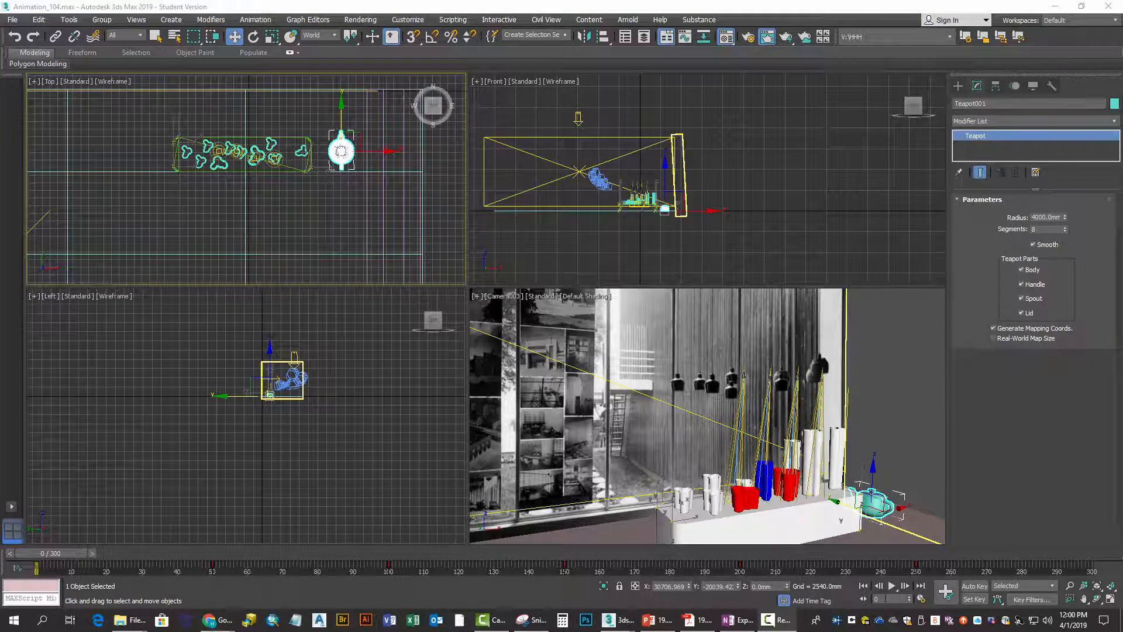
In the Animation_104 scene, go to frame 50 and toggle Key Mode on and back off
drag(887, 599, 876, 599)
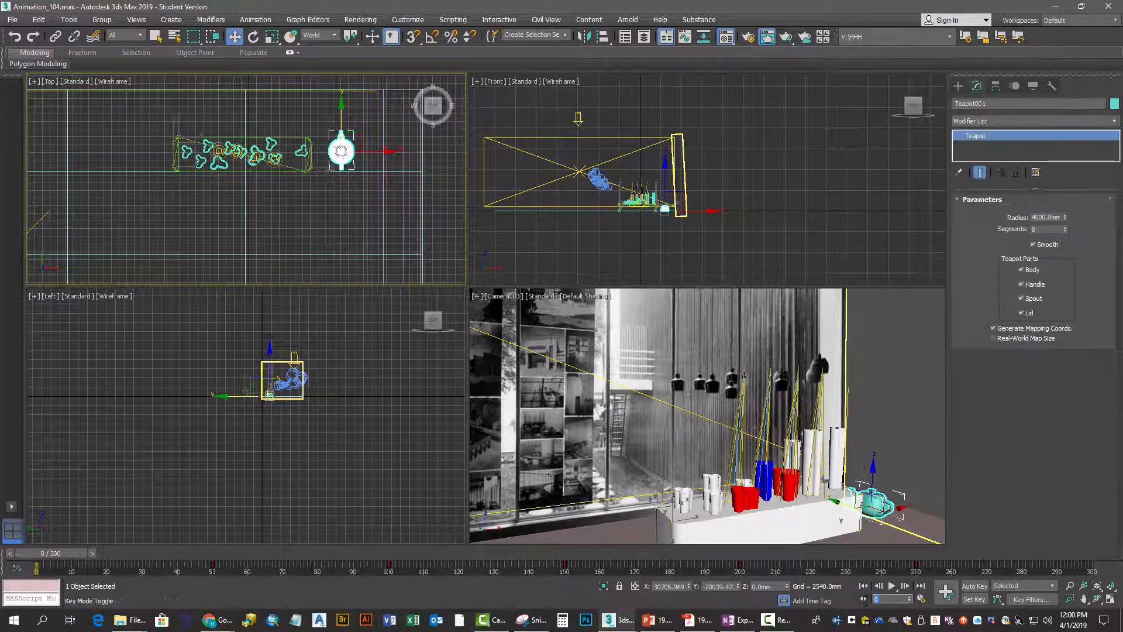
key(Return)
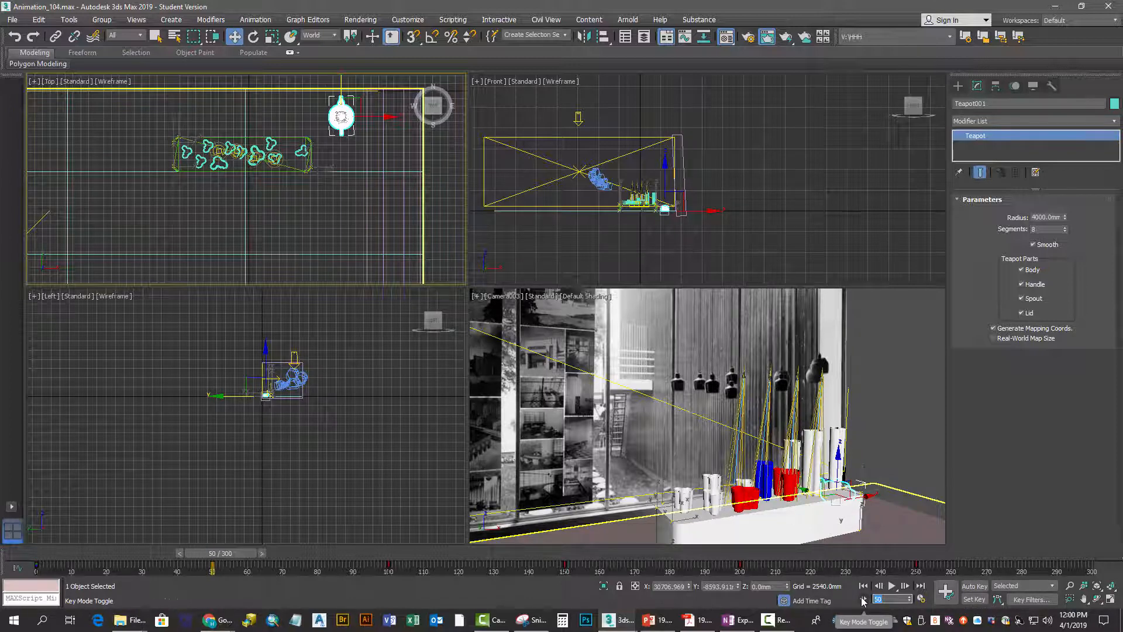
click(863, 597)
click(862, 597)
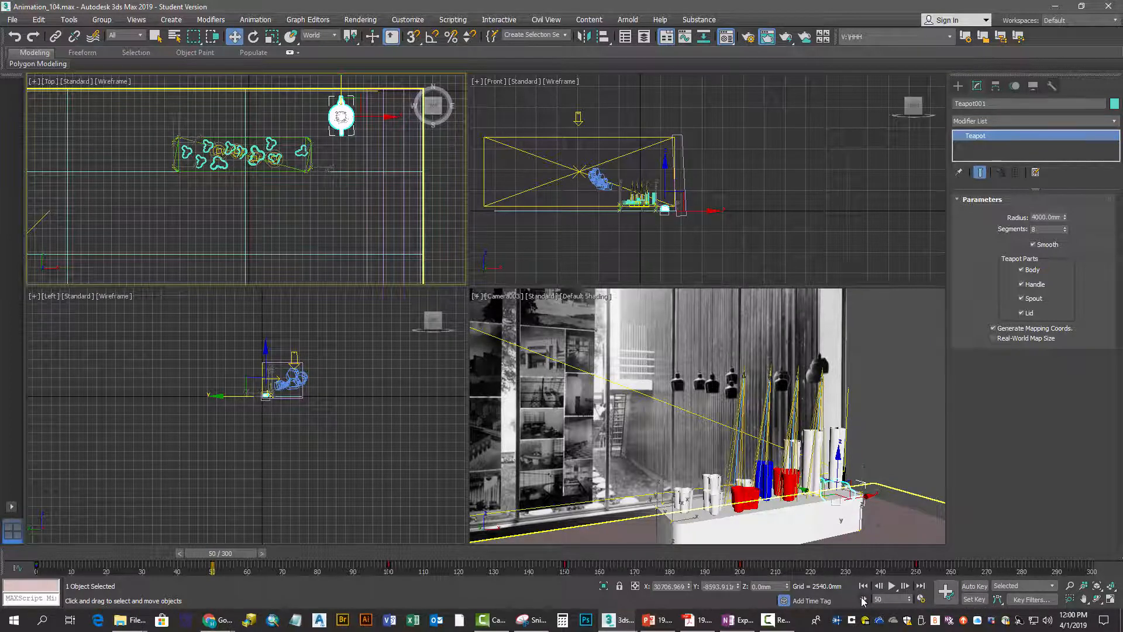
At frame 45, turn on Auto Key and rotate the teapot about 90 degrees around Z in the Top view
drag(885, 598, 865, 599)
text(45)
key(Return)
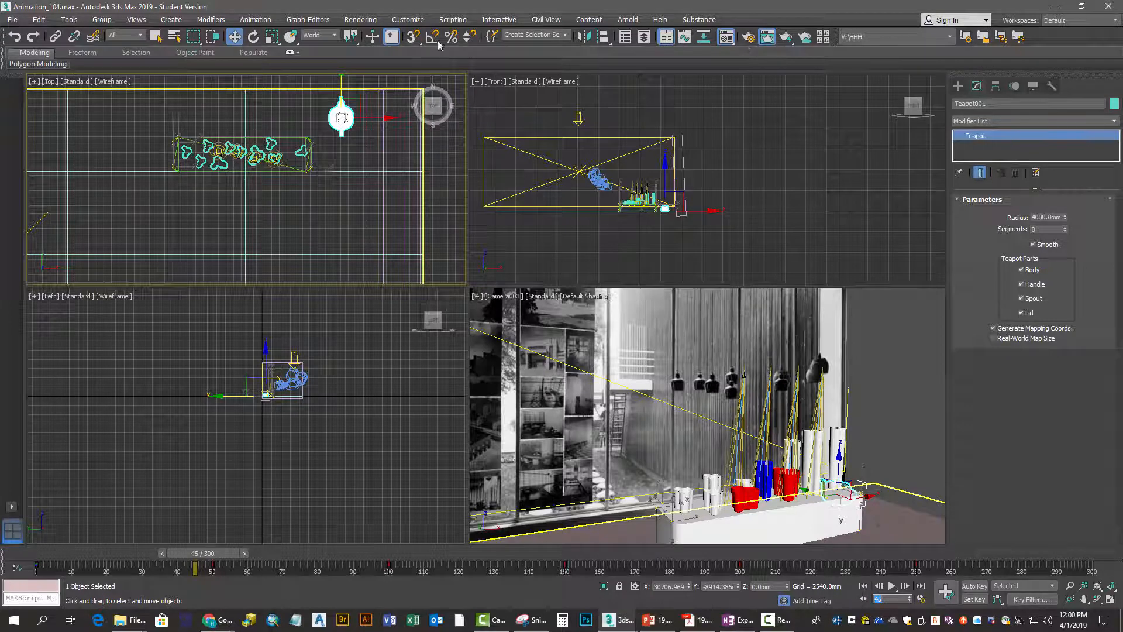
click(968, 587)
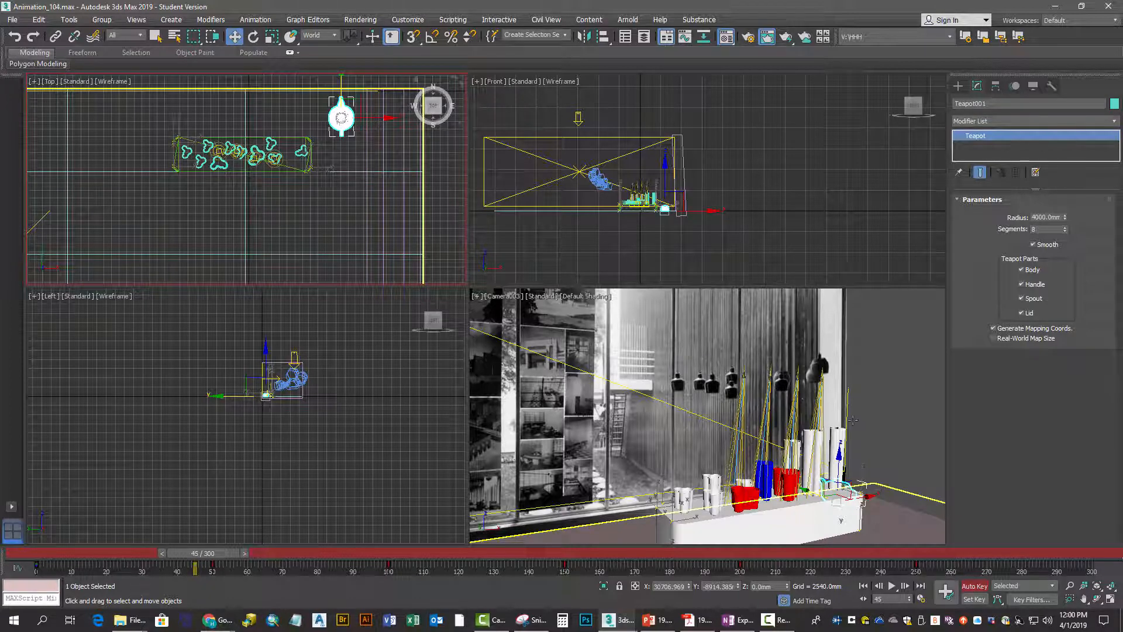
click(253, 37)
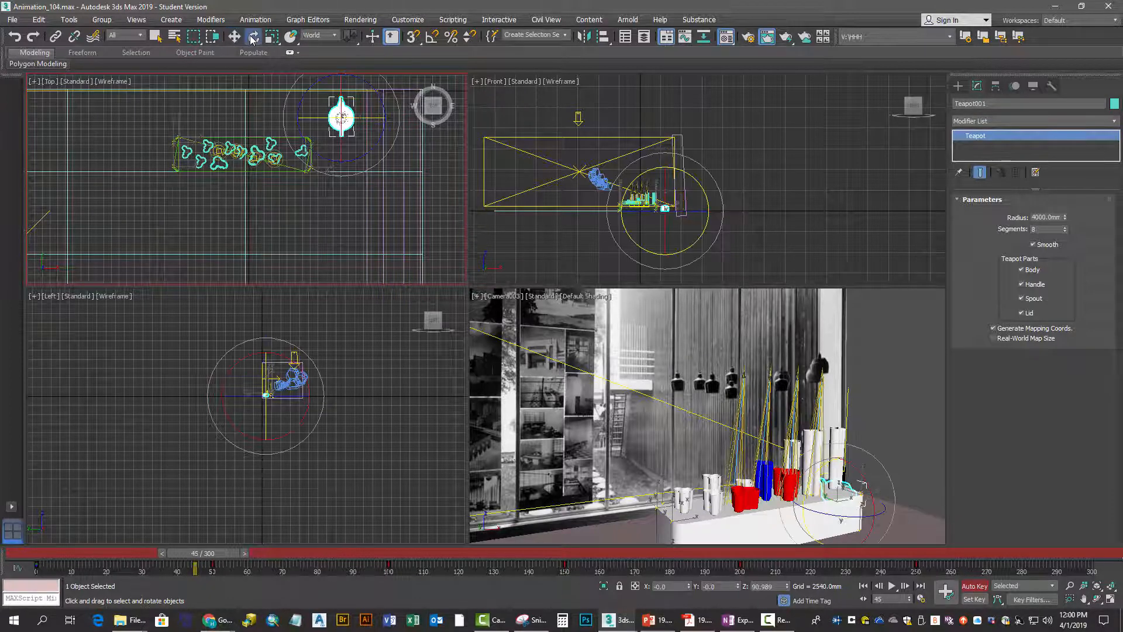
drag(300, 100, 324, 218)
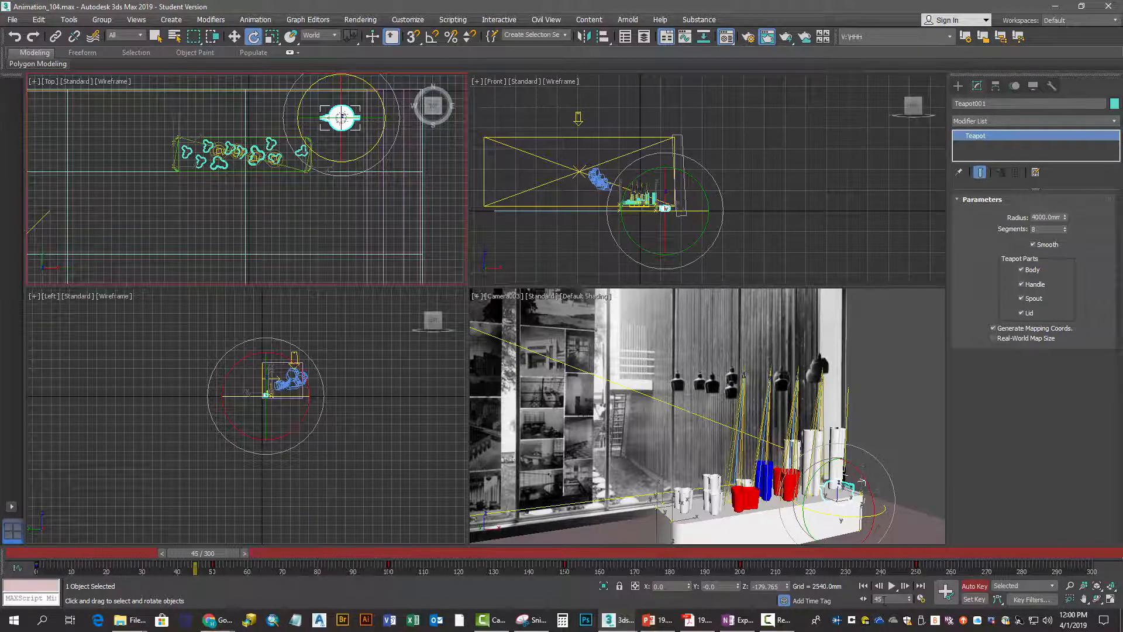
Go to frame 55 and set a key there for the teapot
drag(886, 599, 864, 599)
text(55)
key(Return)
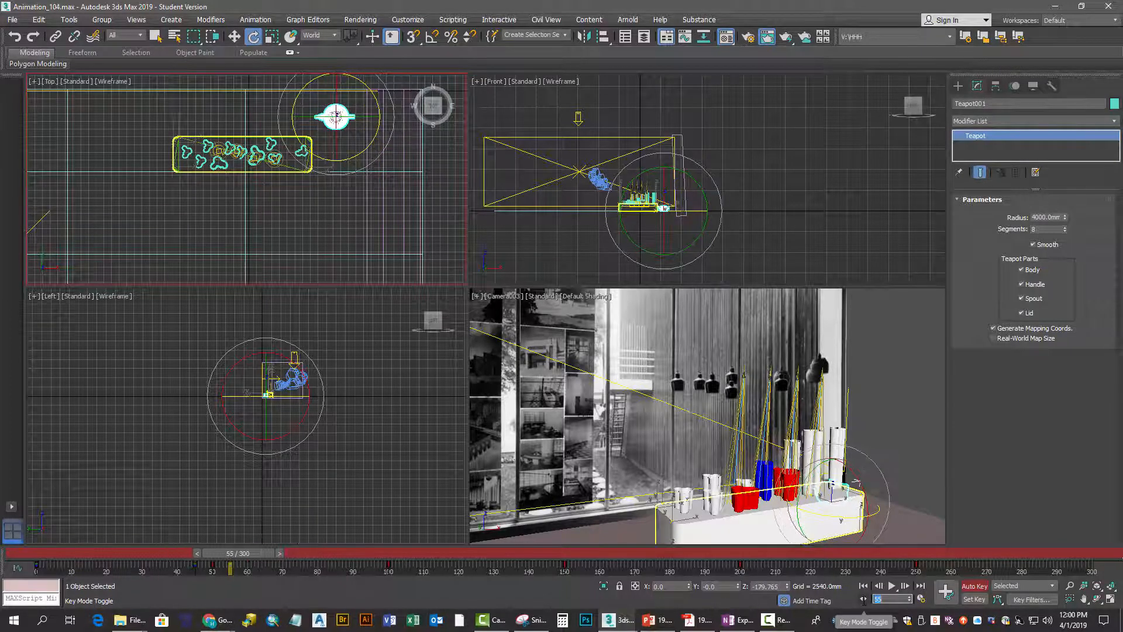
click(946, 590)
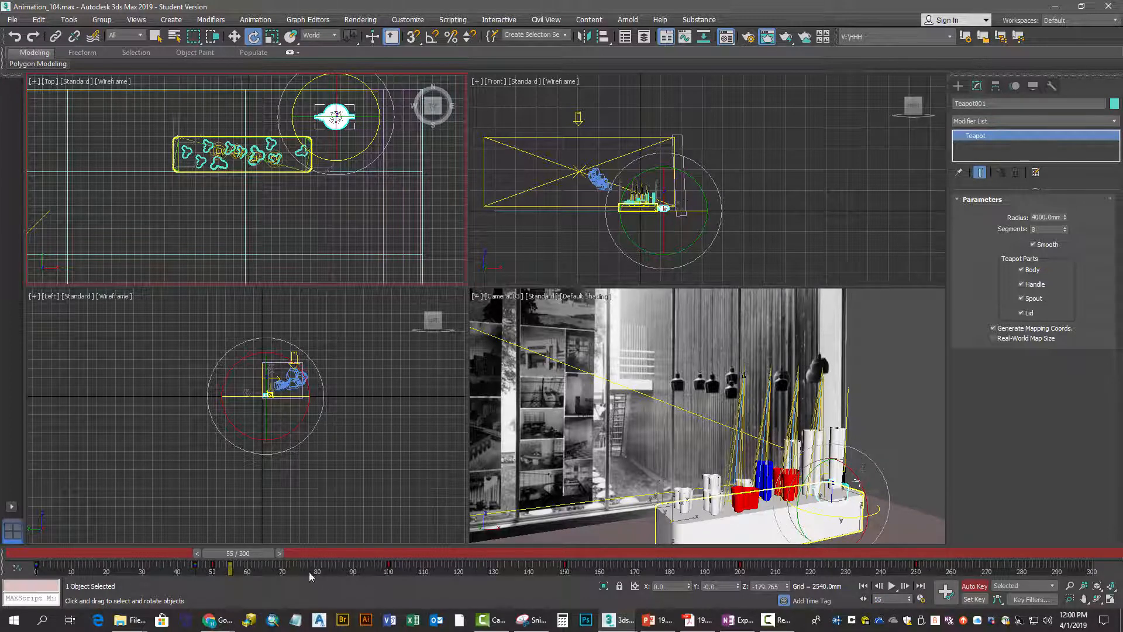
Advance to frame 95 and rotate the teapot about 90 degrees around Z in the Top view
drag(255, 555, 395, 523)
key(e)
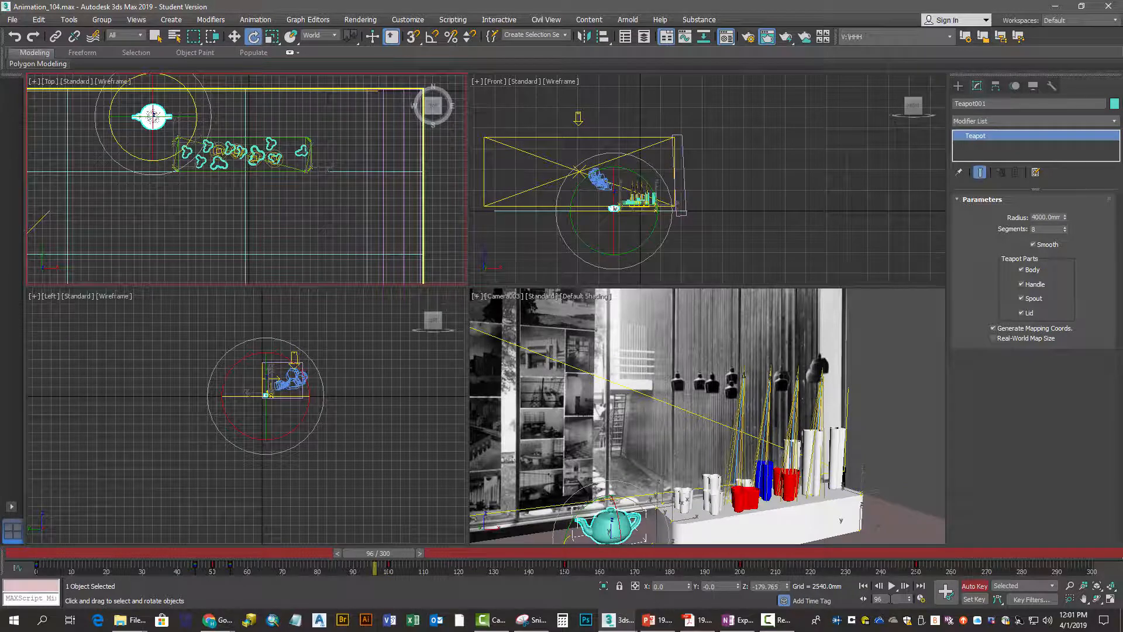
double_click(890, 599)
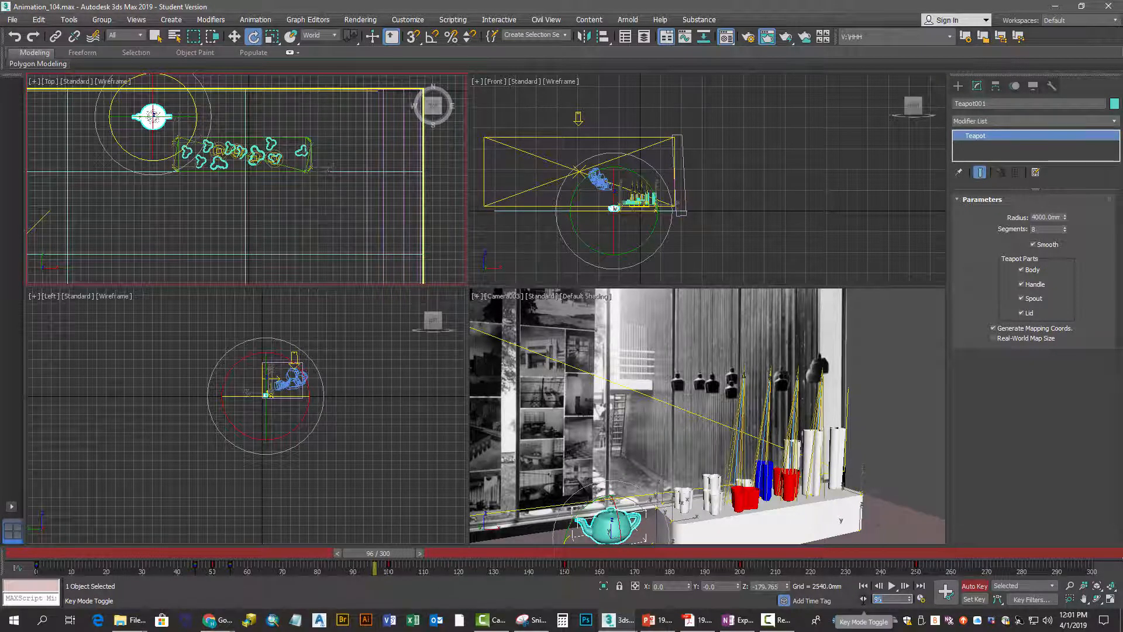
key(Return)
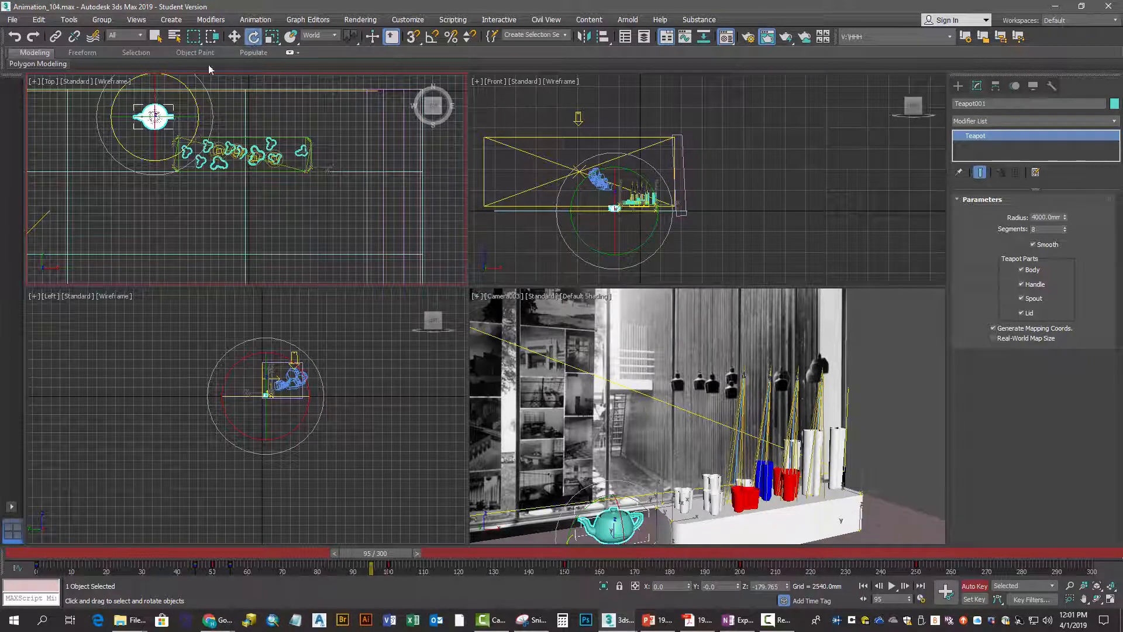
drag(112, 124, 181, 214)
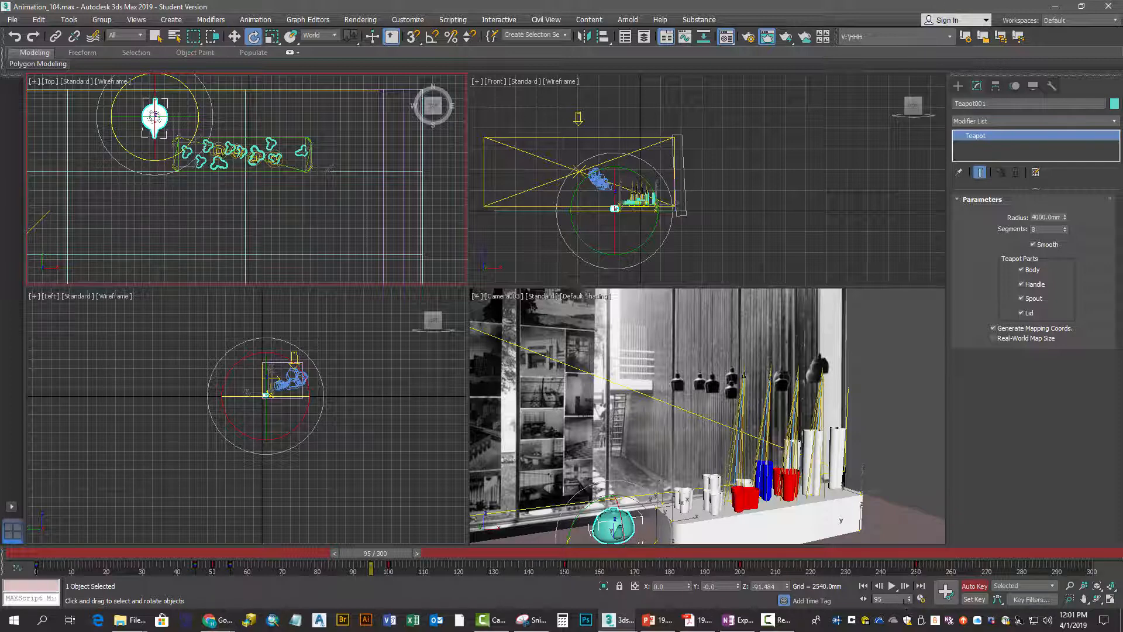
Set a key for the teapot at frame 105 and scrub on to frame 142 to check the motion
drag(906, 602, 864, 600)
text(105)
key(Return)
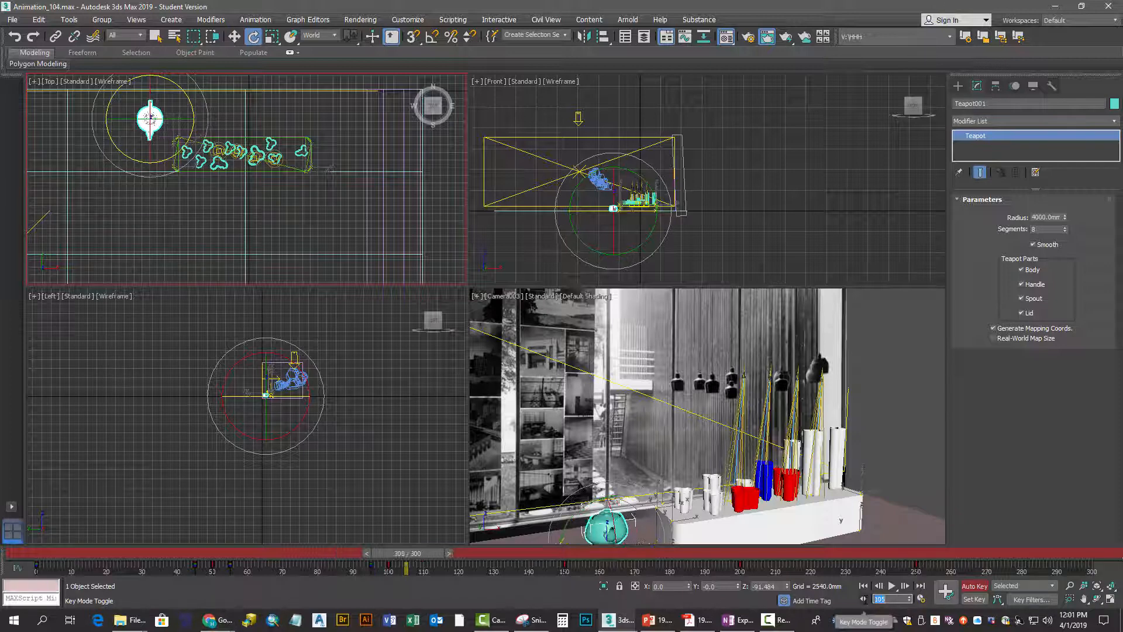
click(951, 591)
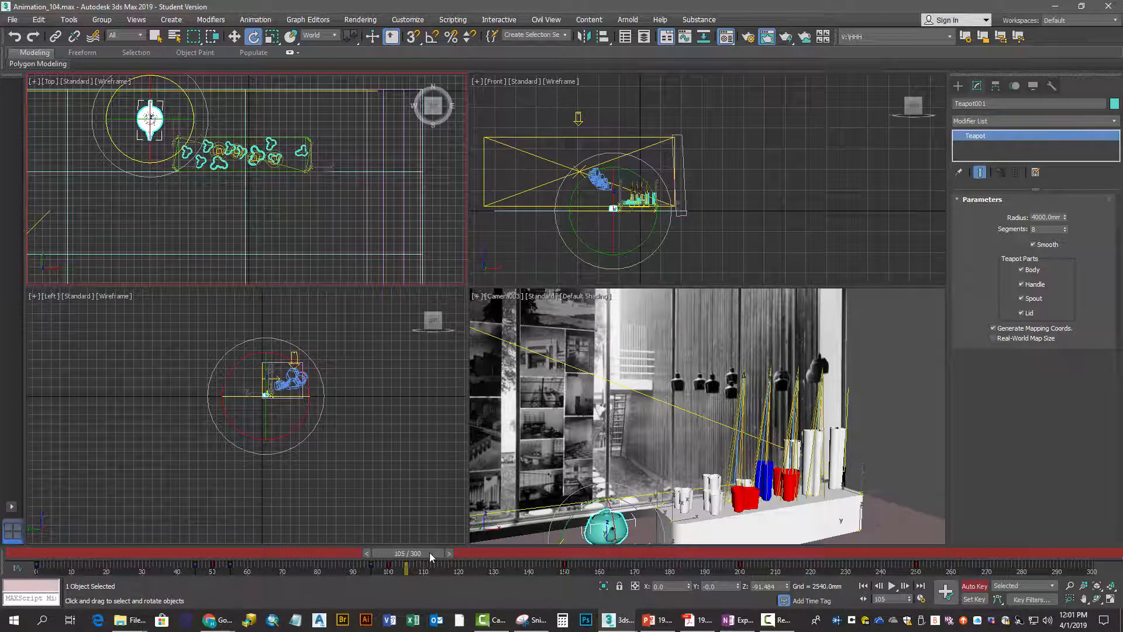
drag(430, 553, 560, 513)
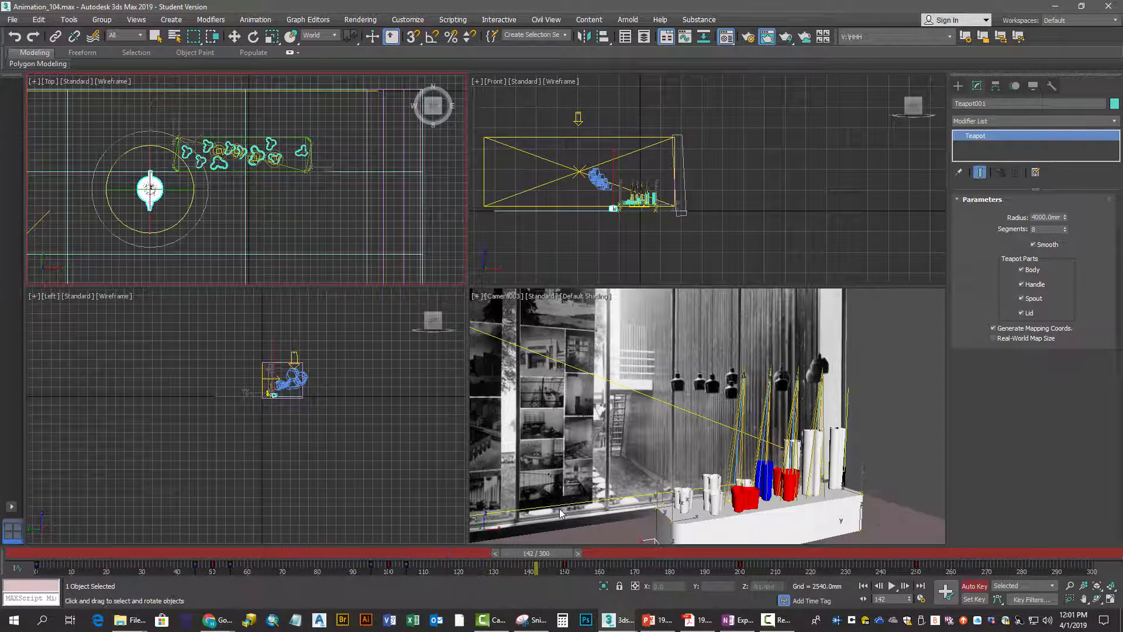
key(e)
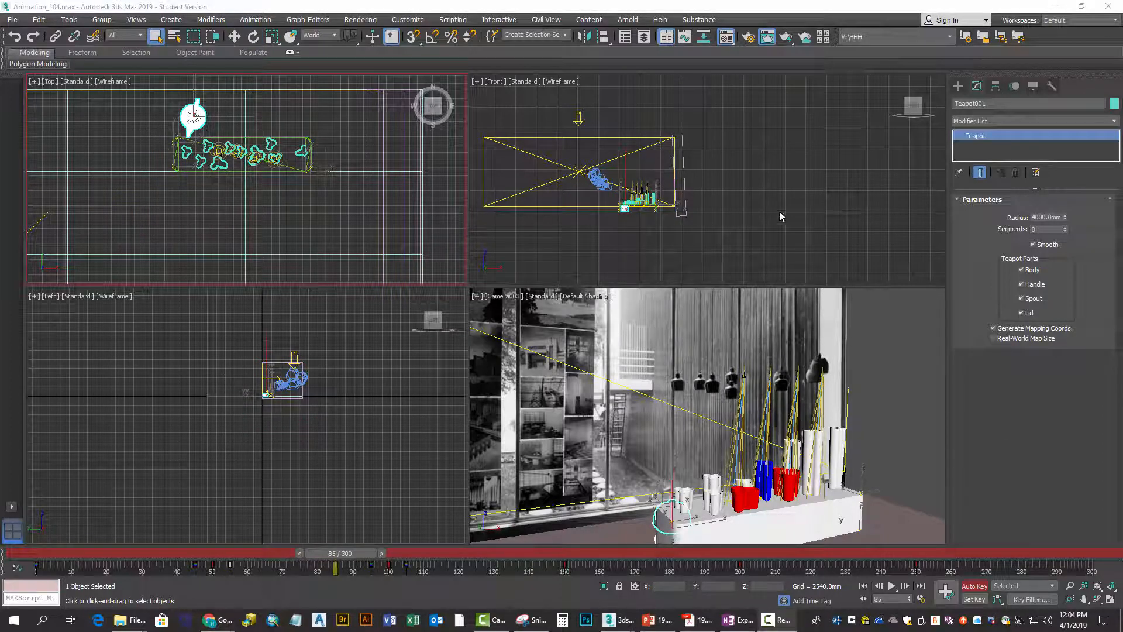
Open the Curve Editor and isolate the teapot's Z Rotation curve
click(684, 37)
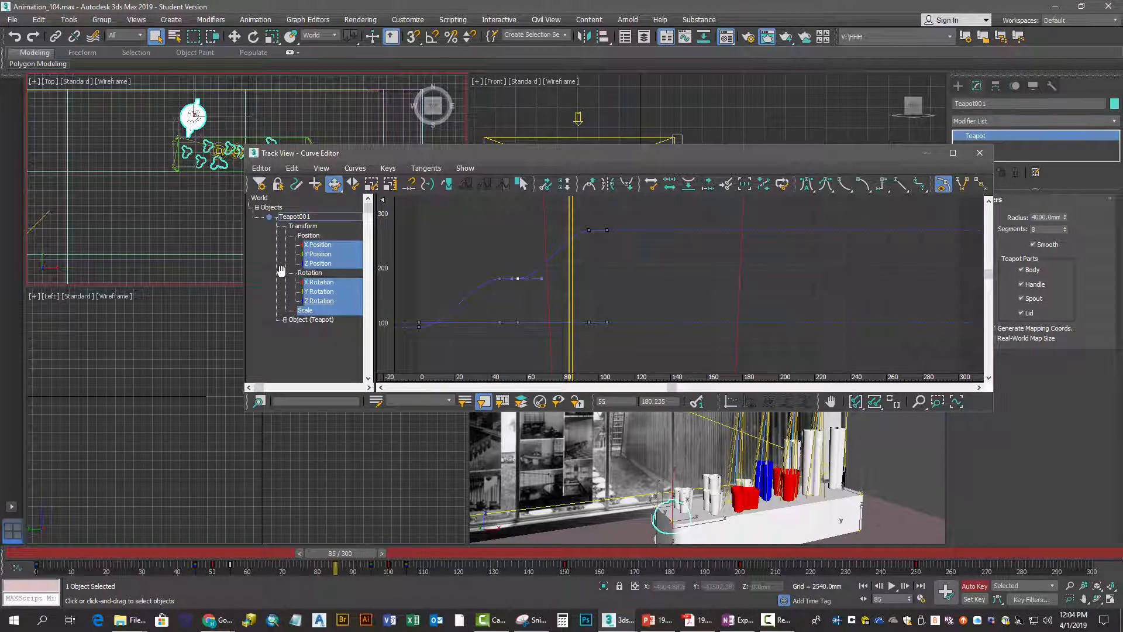
click(311, 272)
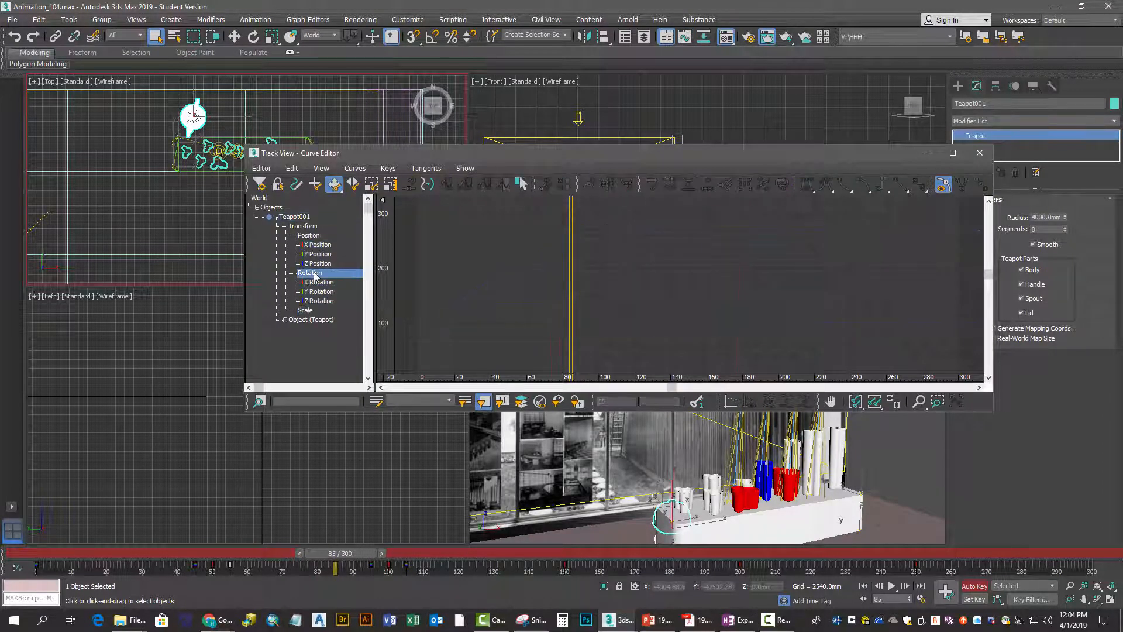
click(317, 284)
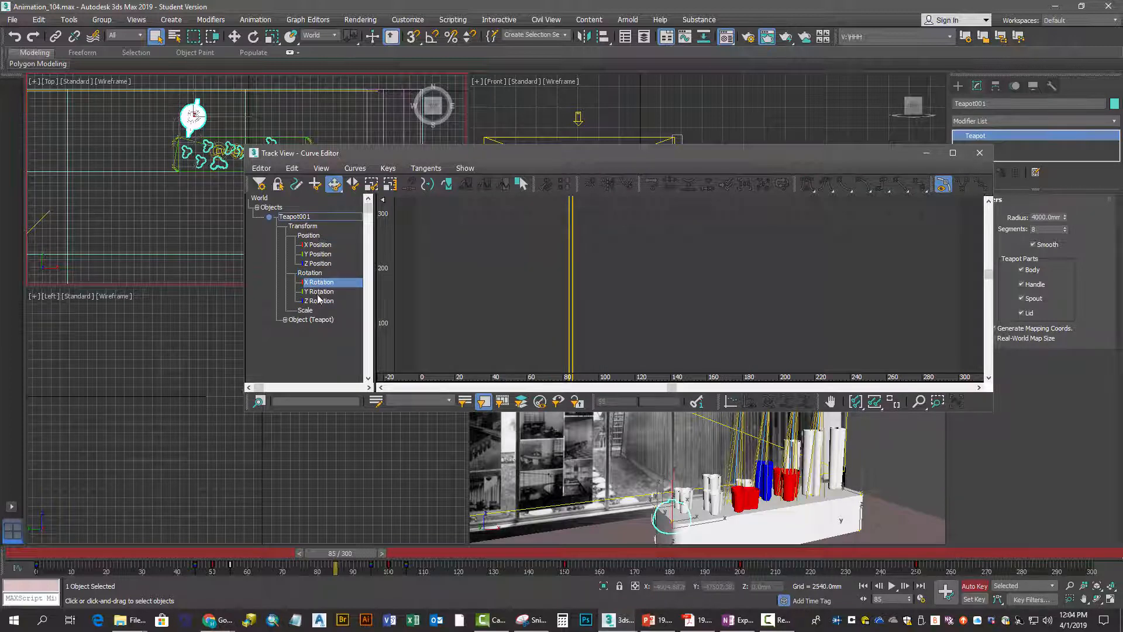
click(319, 293)
click(319, 301)
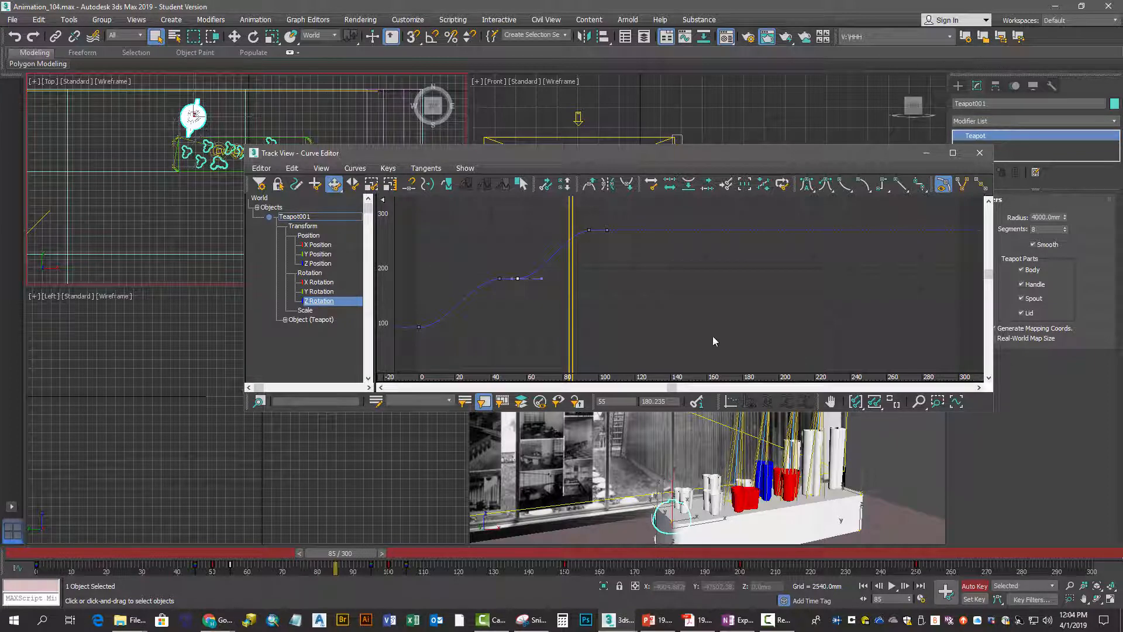
With frame 95 as reference, move the Z Rotation key at frame 55 to frame 92, value about 185.6, and scrub to check the turn
click(890, 598)
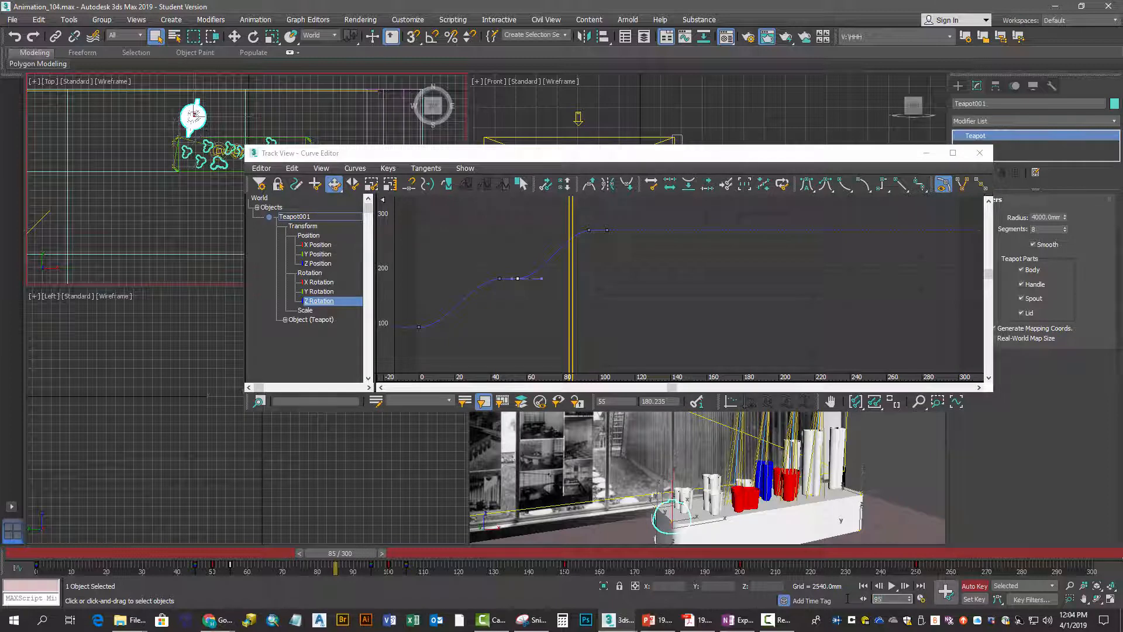
text(95)
key(Return)
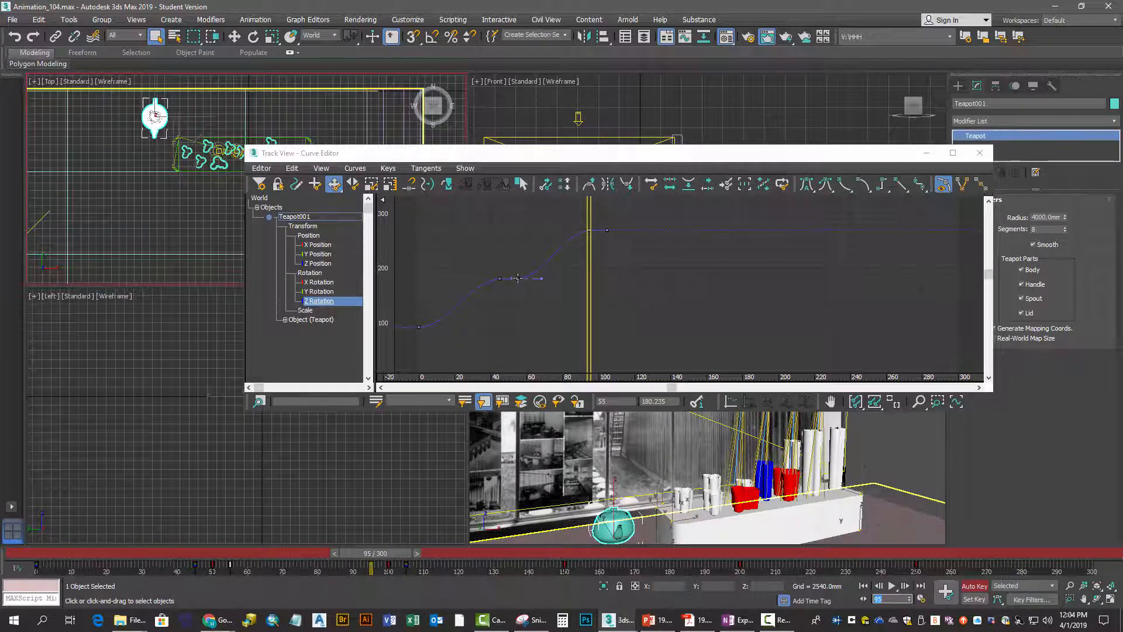
drag(518, 278, 583, 276)
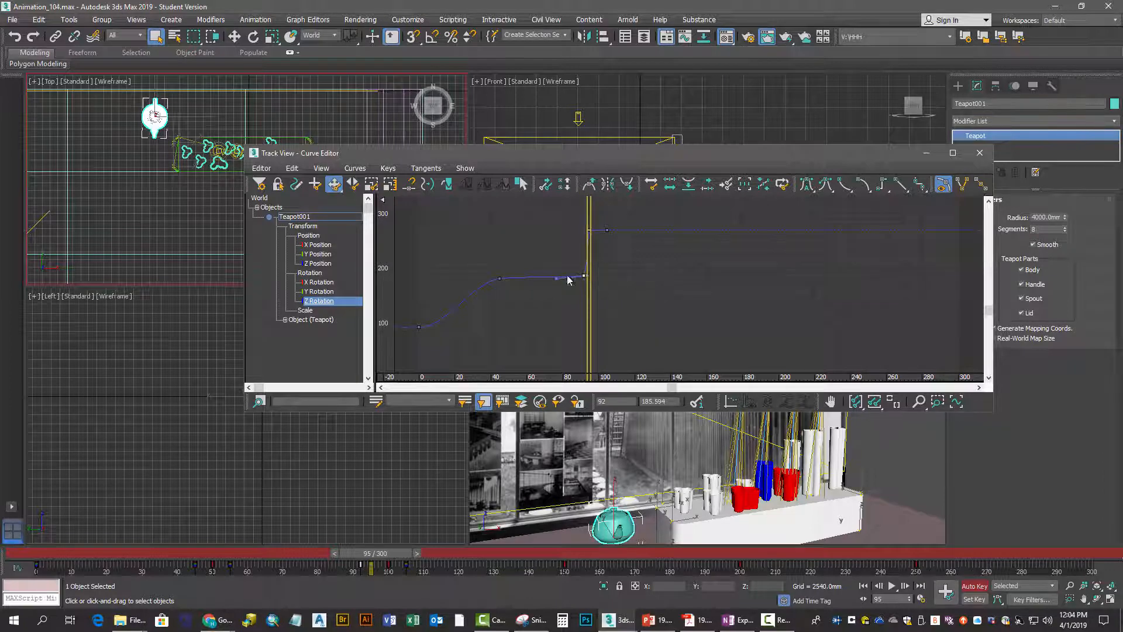
drag(358, 556, 318, 503)
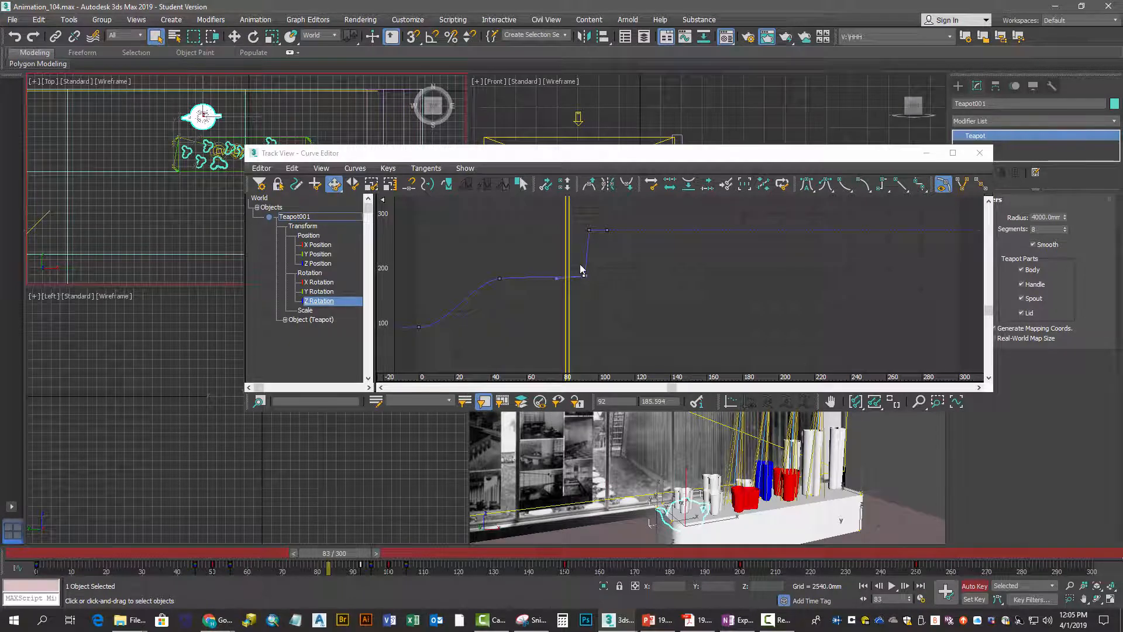
Delete the Z Rotation key at frame 95 and scrub forward to frame 164 to check the teapot's turn
click(590, 229)
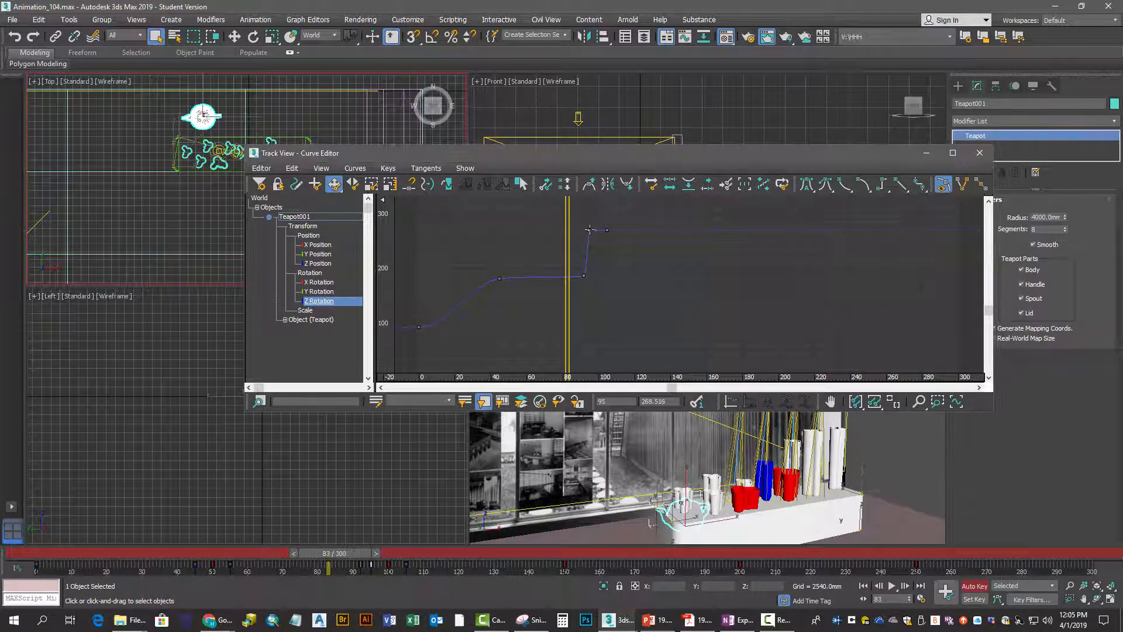
key(Delete)
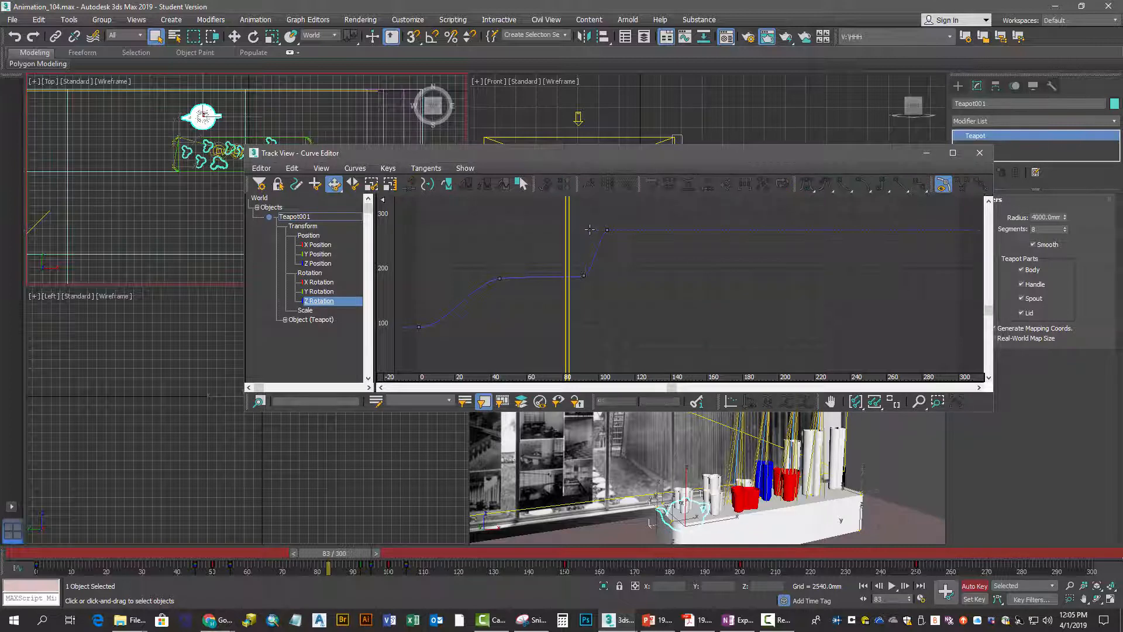
click(584, 275)
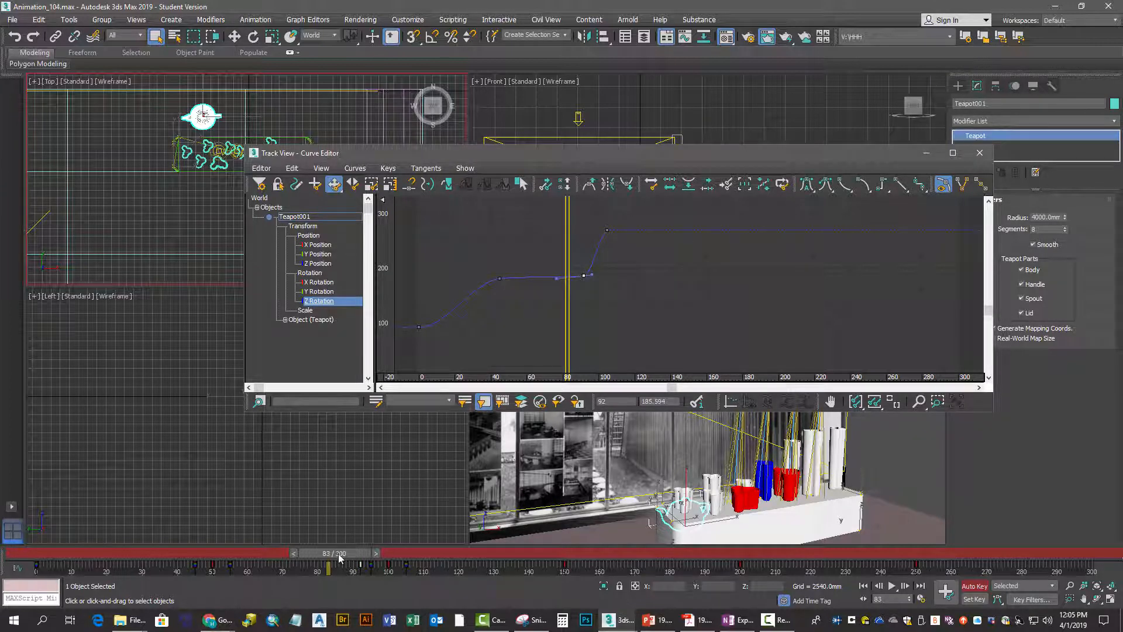
drag(339, 554, 618, 500)
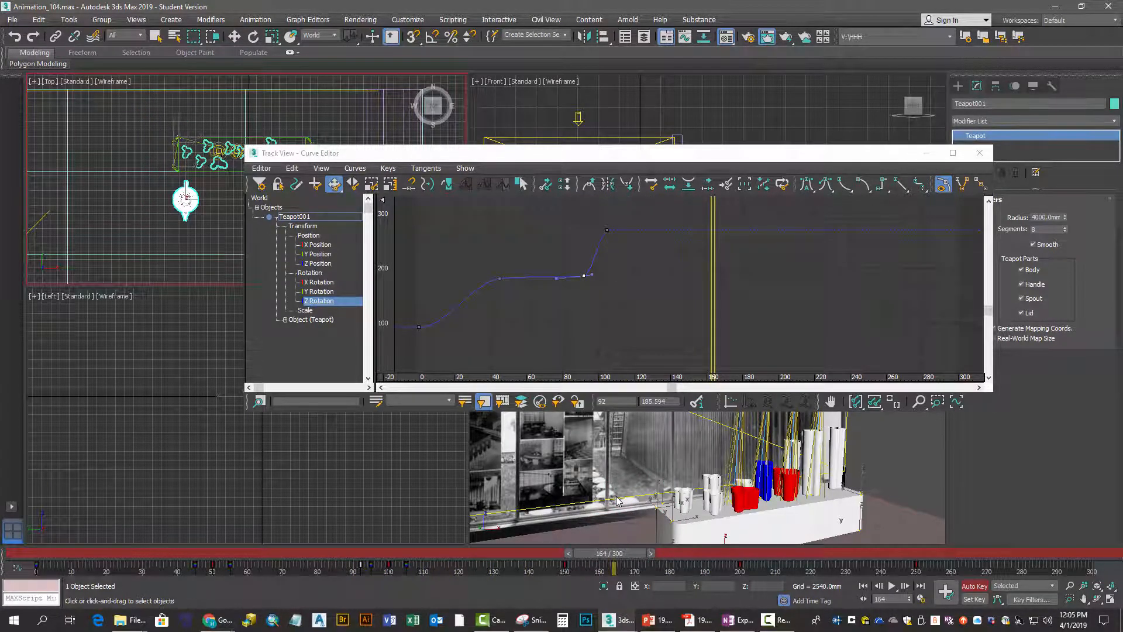
click(155, 36)
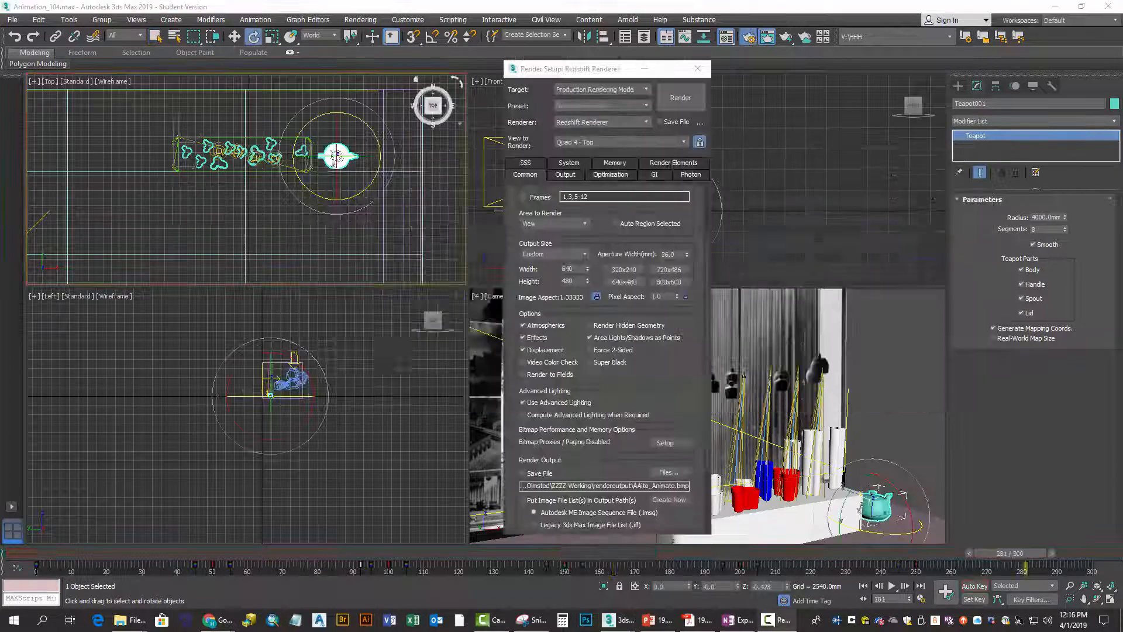
Place the Material Editor beside the render setup and open Asset Tracking for the scene
drag(788, 72, 828, 72)
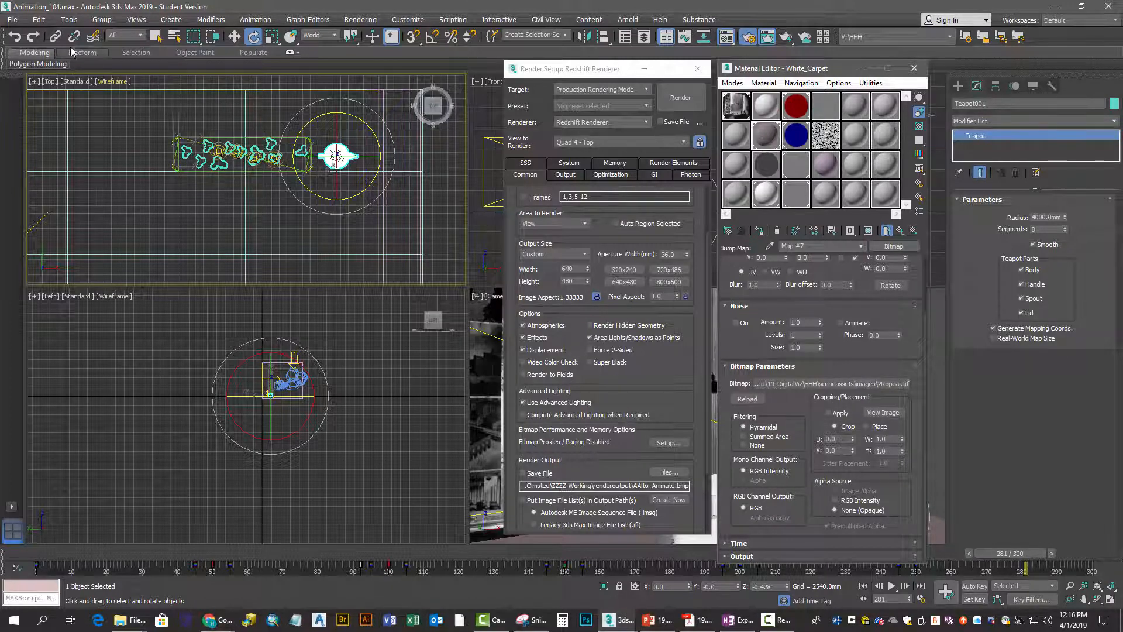
click(13, 19)
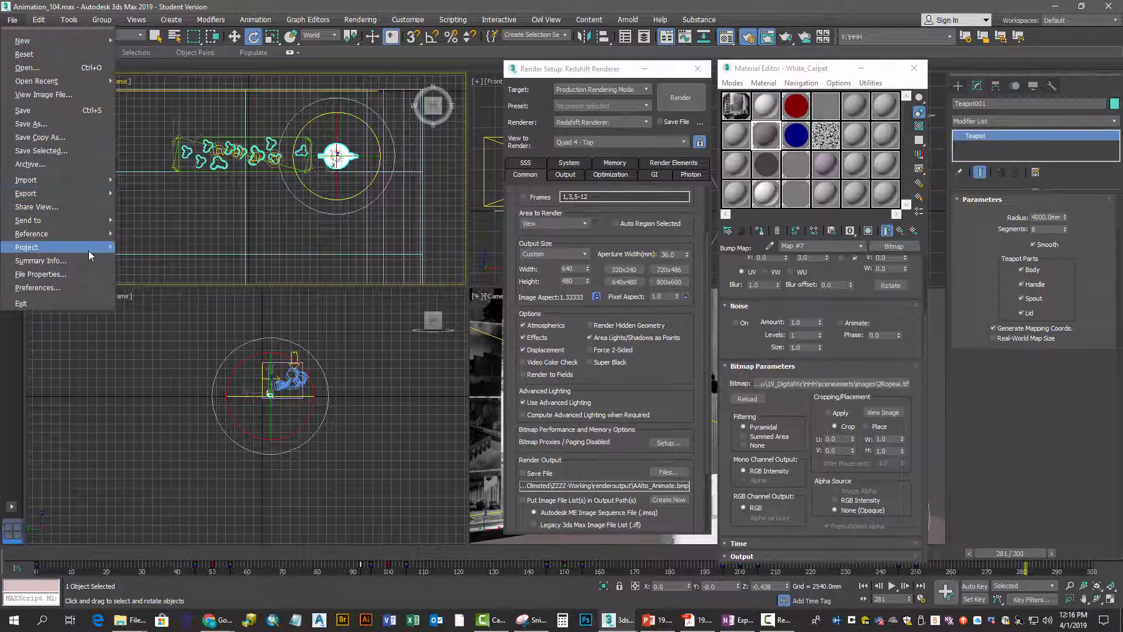
mouse_move(92, 250)
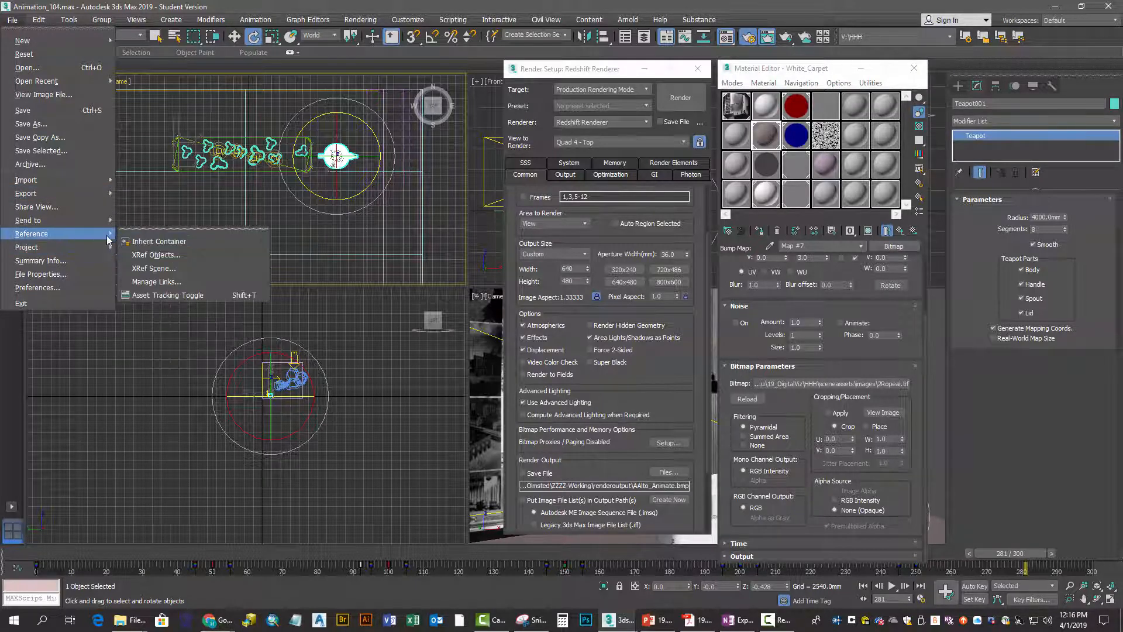
click(150, 296)
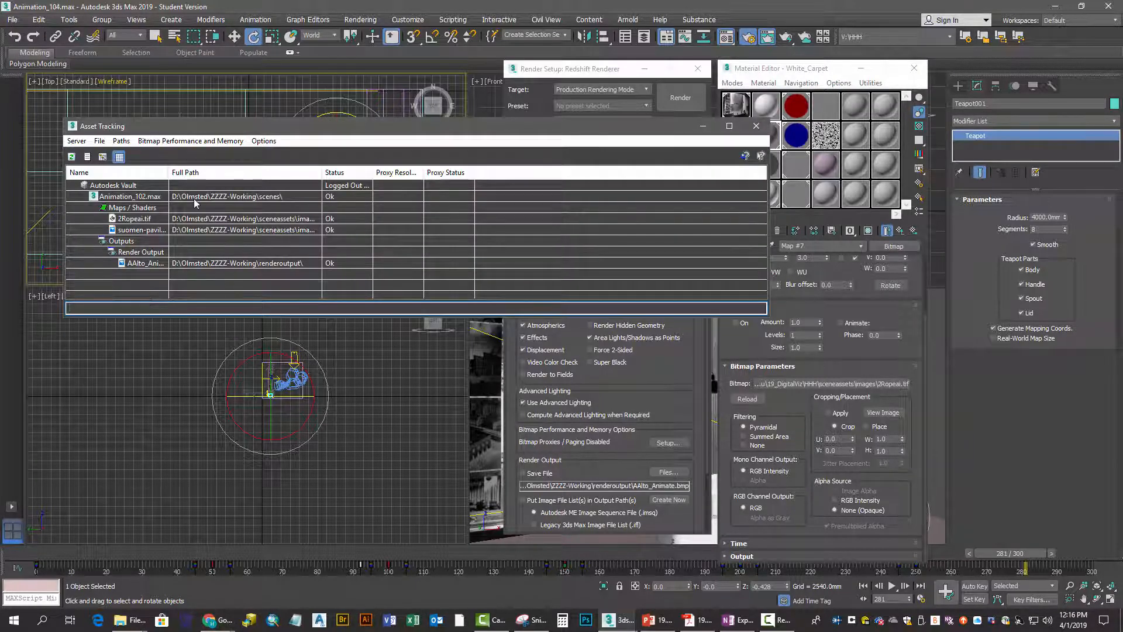
Open the asset path setting for the AAlto_Animate.bmp render output
click(224, 200)
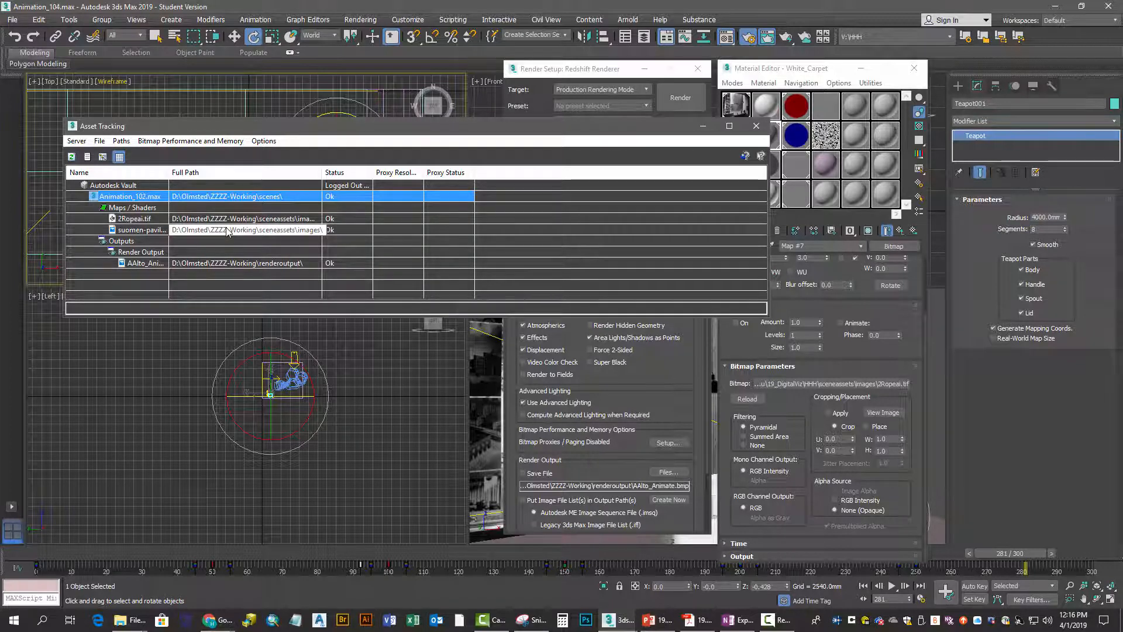
click(233, 264)
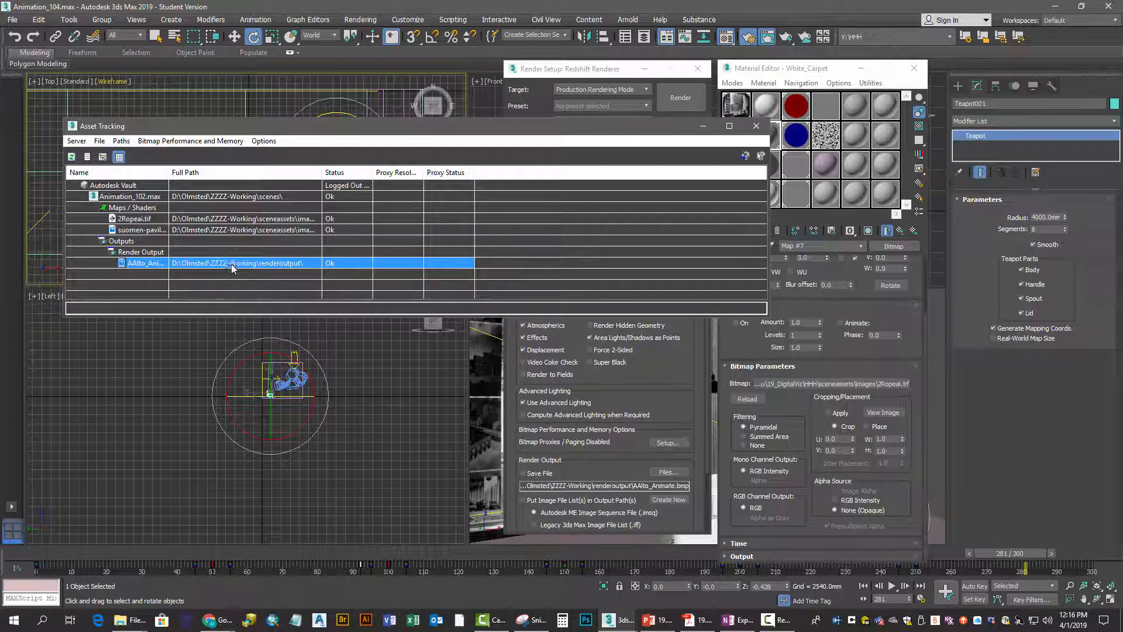
right_click(233, 265)
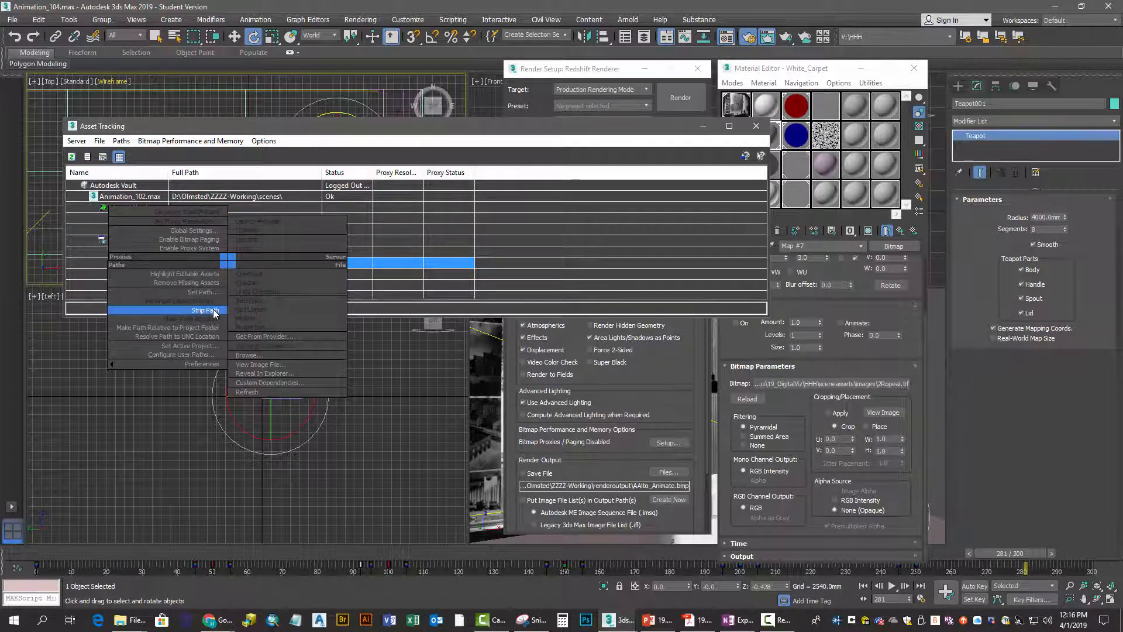
click(206, 292)
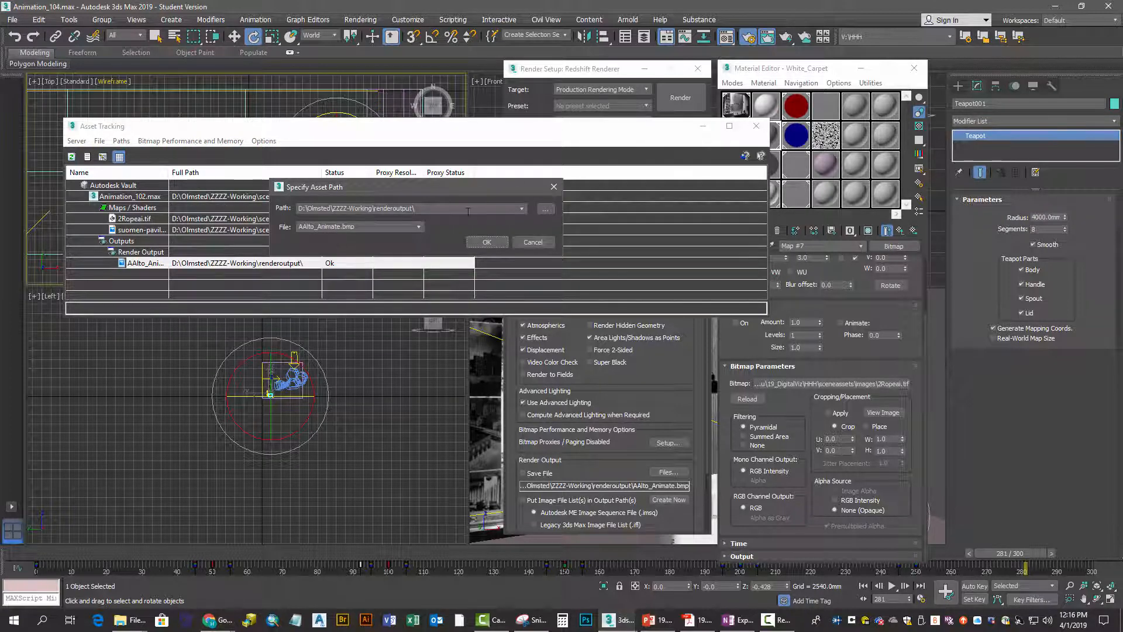
click(521, 209)
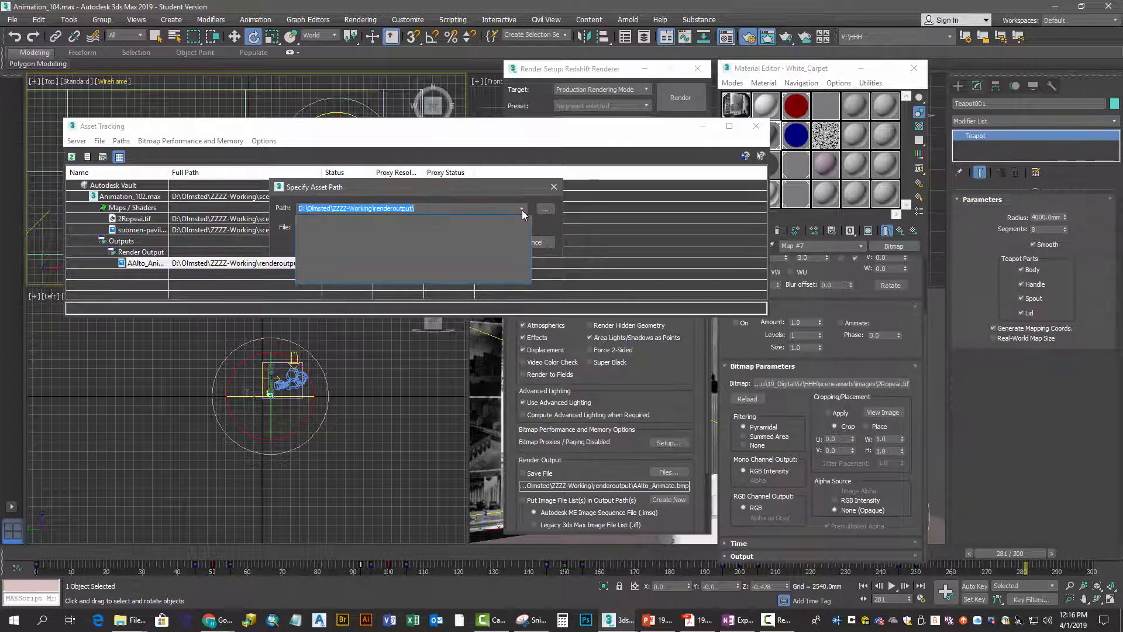
click(522, 211)
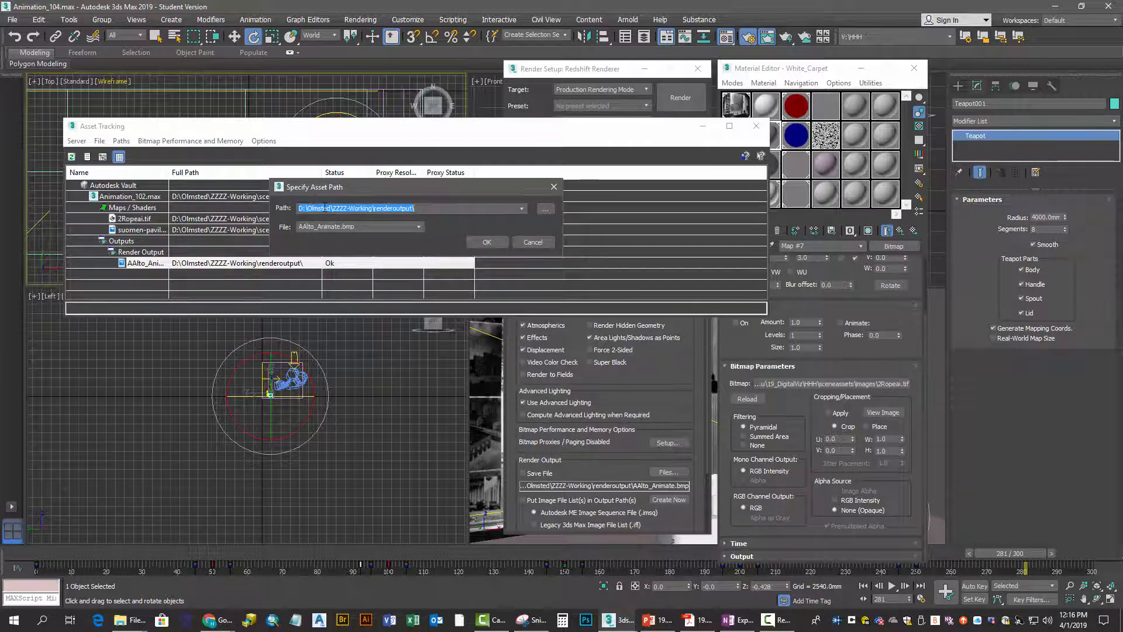
Browse to the HHH\renderoutput folder on the 19_DigitalViz network drive and use it as the render output's path
click(545, 209)
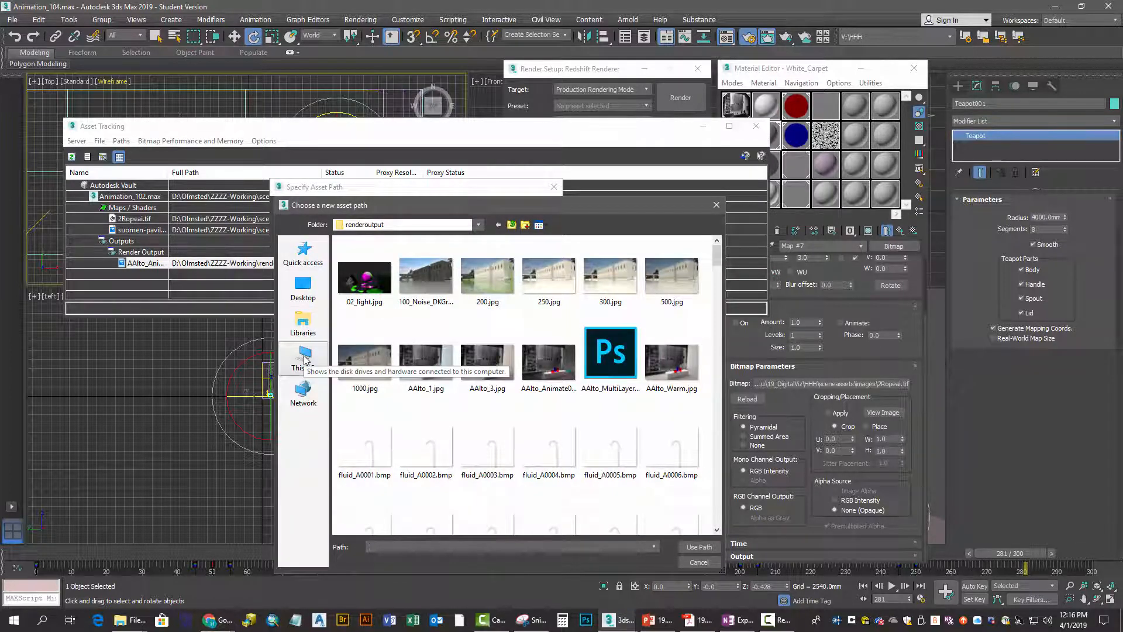
click(304, 356)
scroll(520, 419, down, 1)
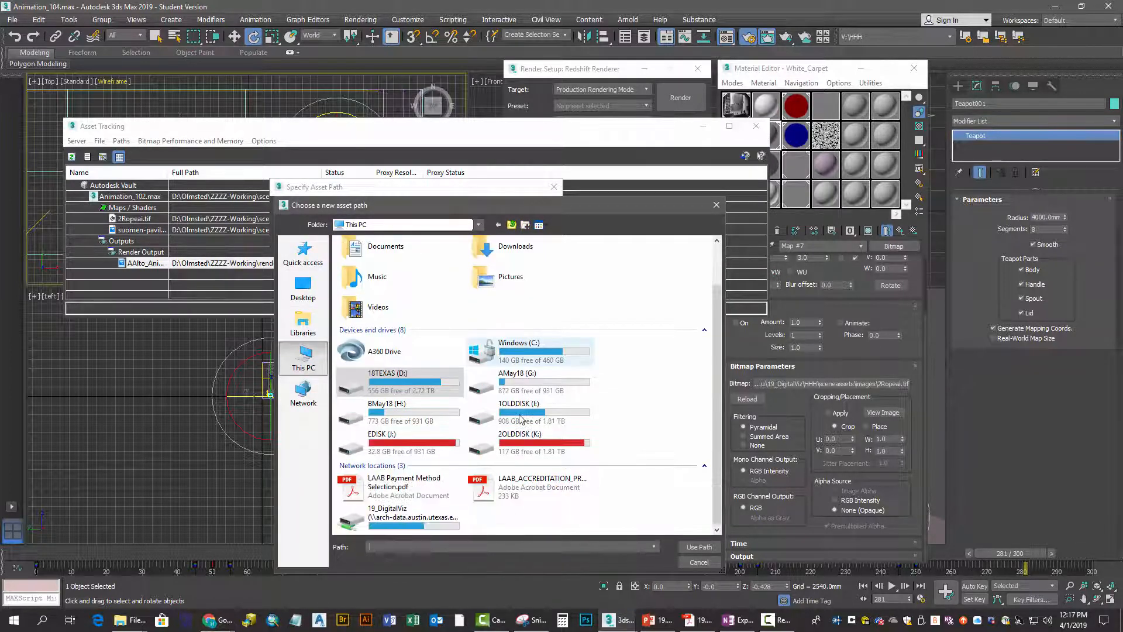
click(403, 514)
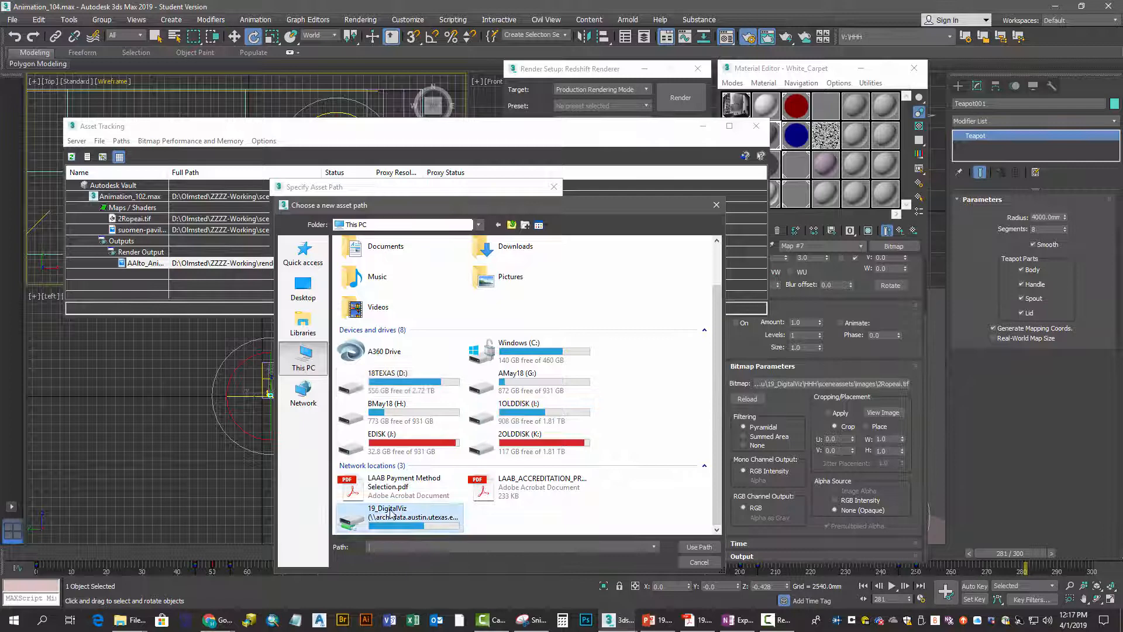
click(700, 547)
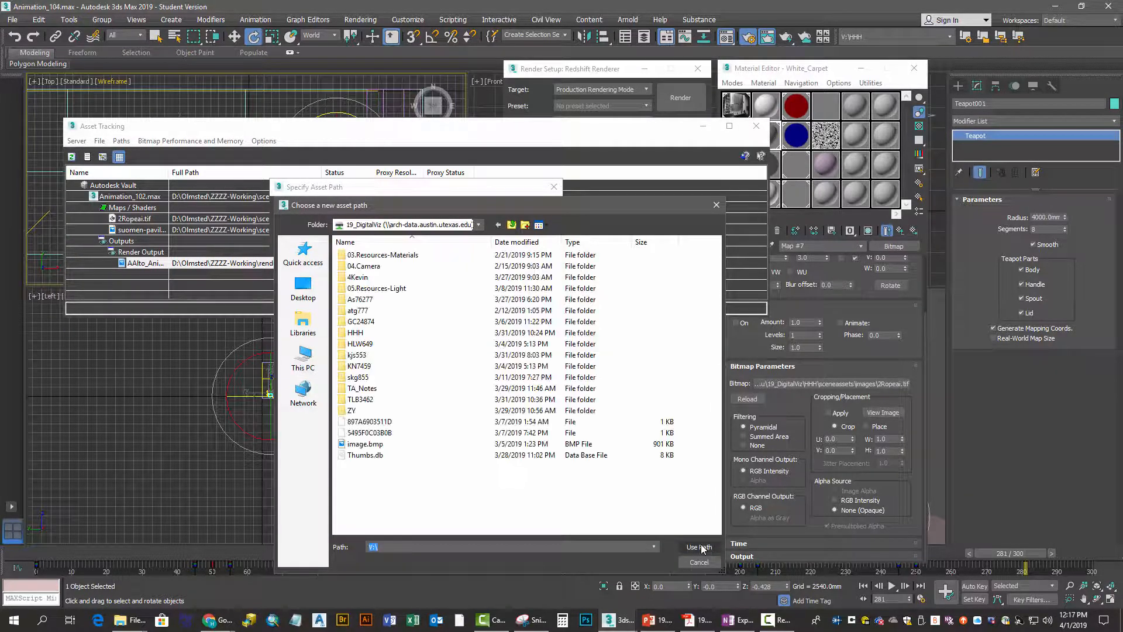
double_click(357, 334)
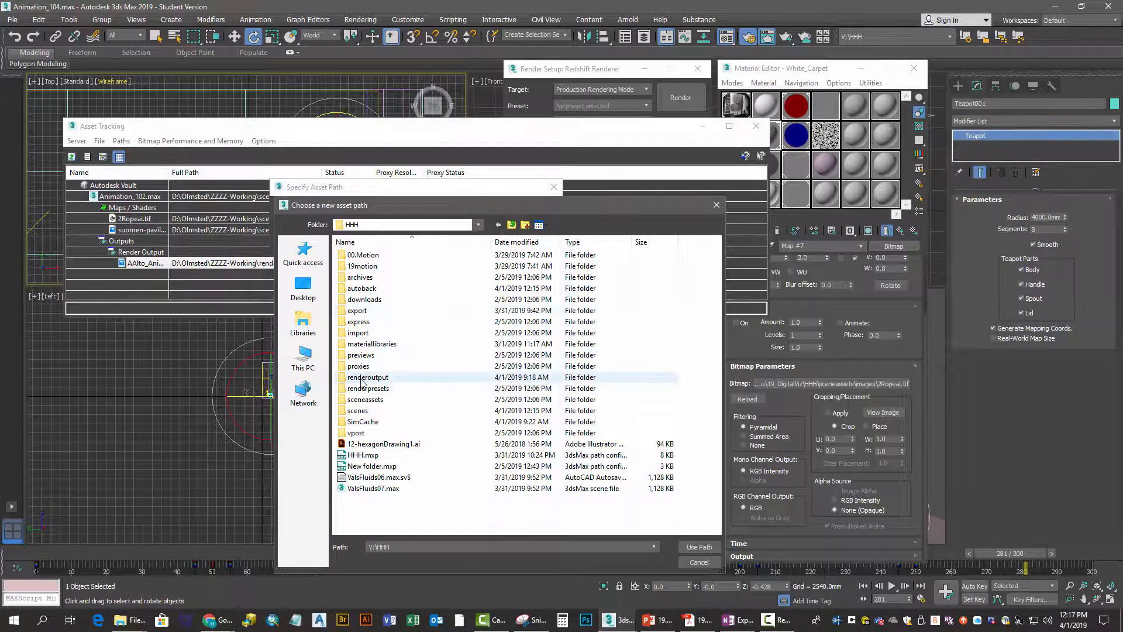
click(362, 380)
double_click(362, 377)
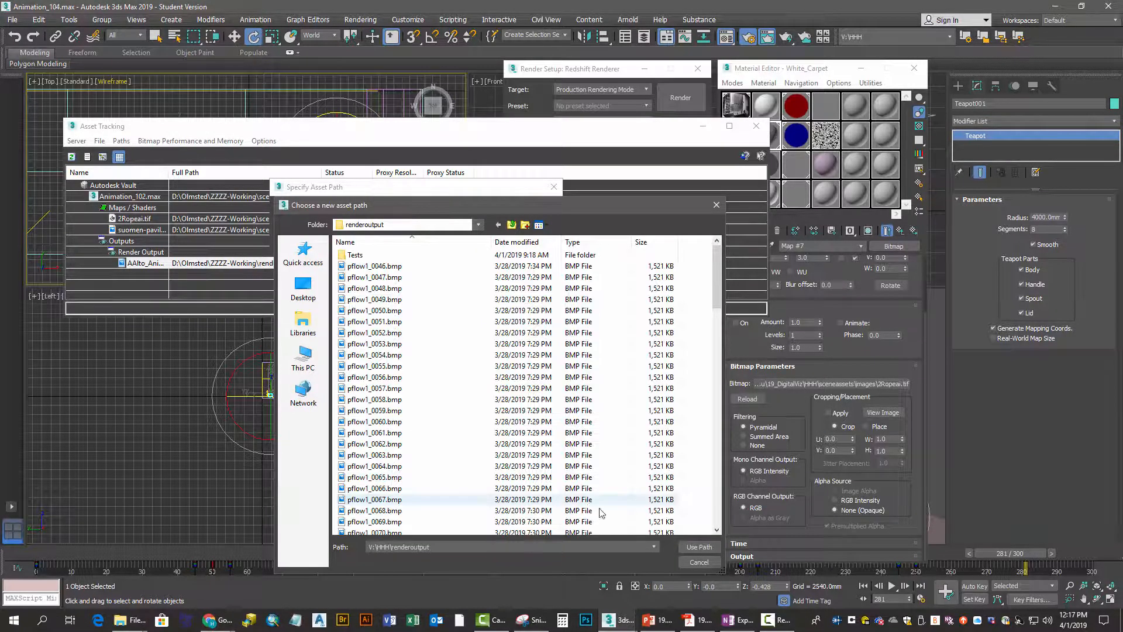
click(705, 547)
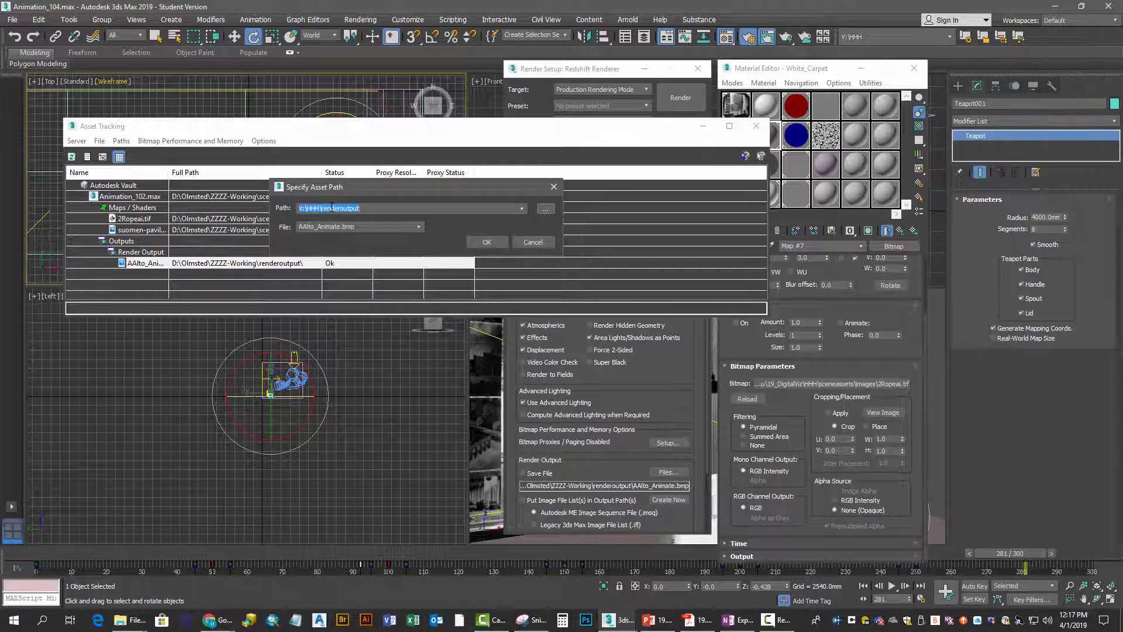
Set the render output's path to the UNC location \\arch-data.austin.utexas.edu\19_DigitalViz\HHH\renderoutput\ and apply it
double_click(292, 207)
text(\\arch)
text(-di)
text(ta.austin.utexas.edu\19_DigitalViz\)
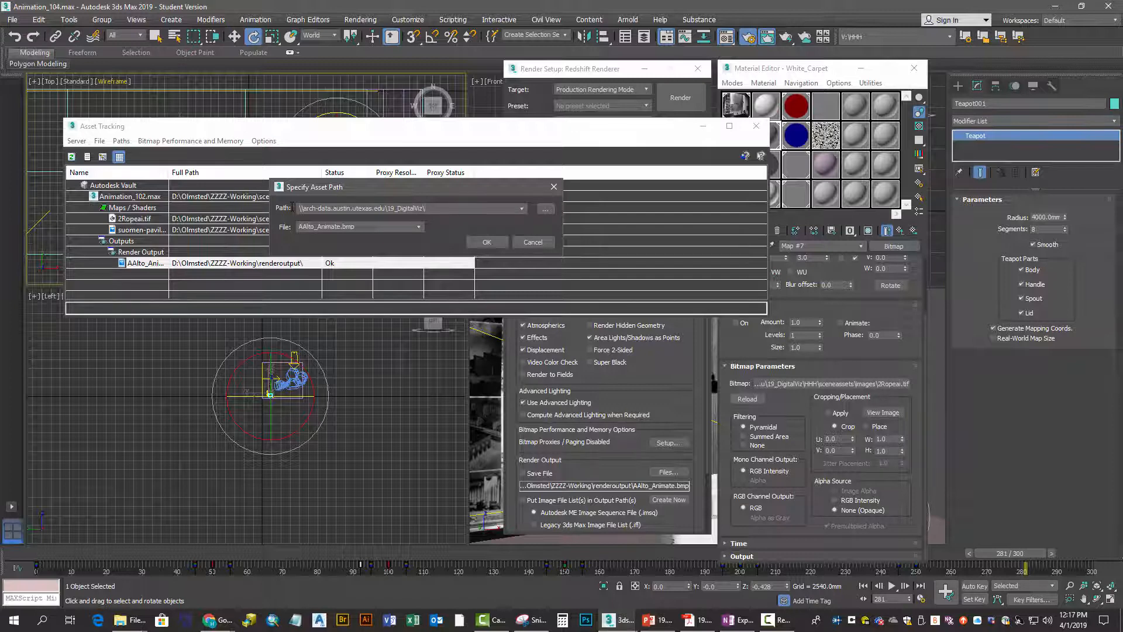
text(HHH\renderoutput\)
click(497, 244)
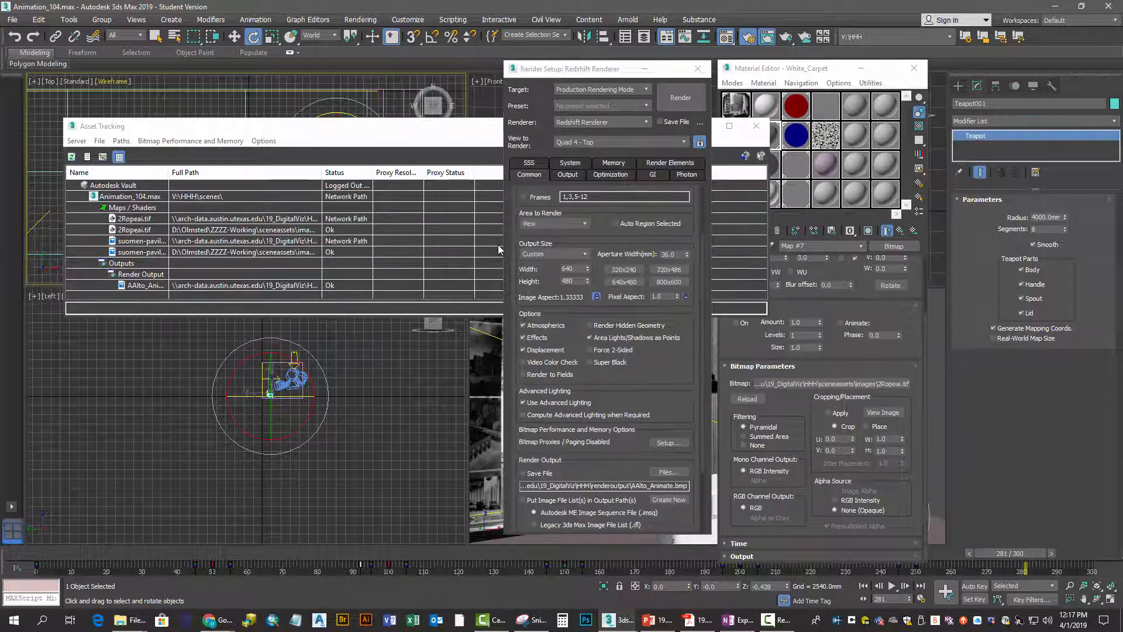
Try to resolve the 2Ropeai.tif map stored on the D: drive to its UNC location
click(263, 231)
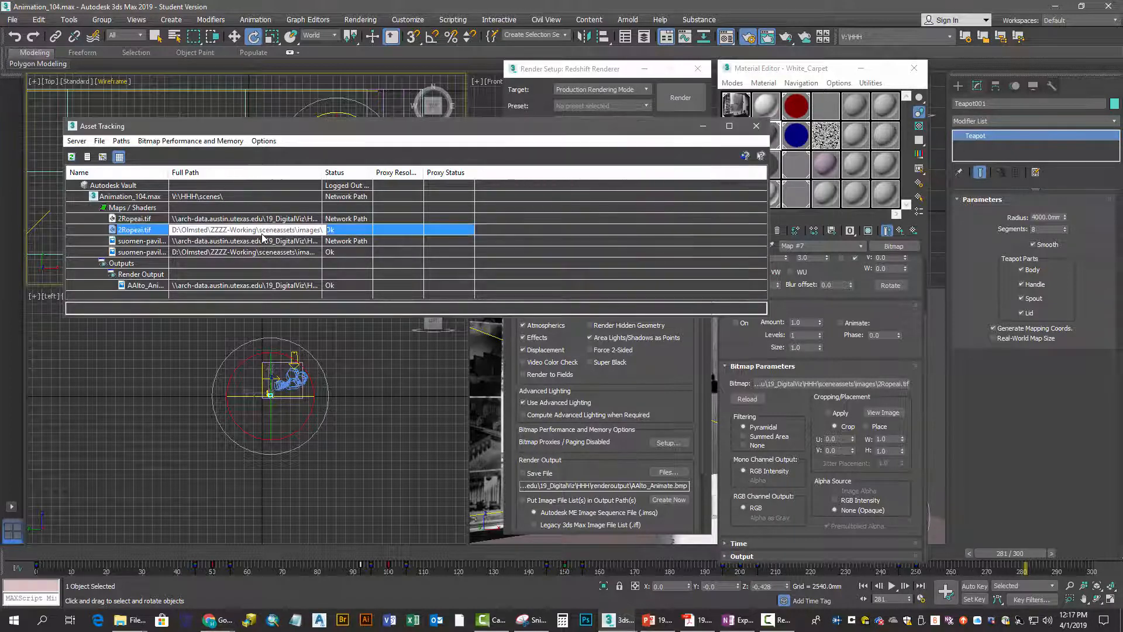
right_click(262, 237)
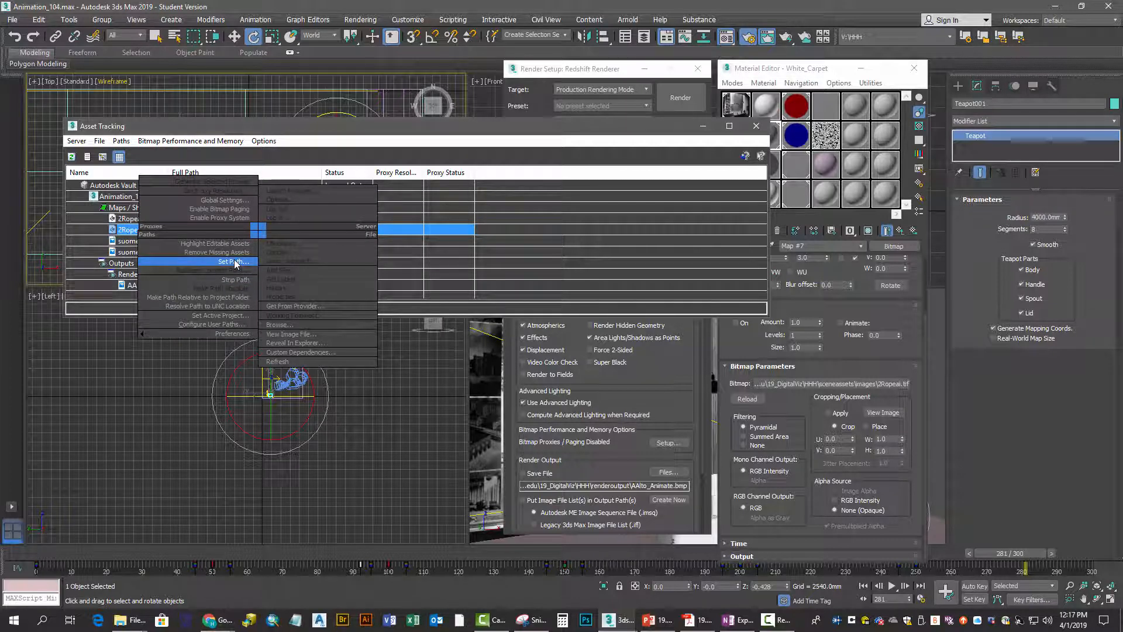
click(235, 306)
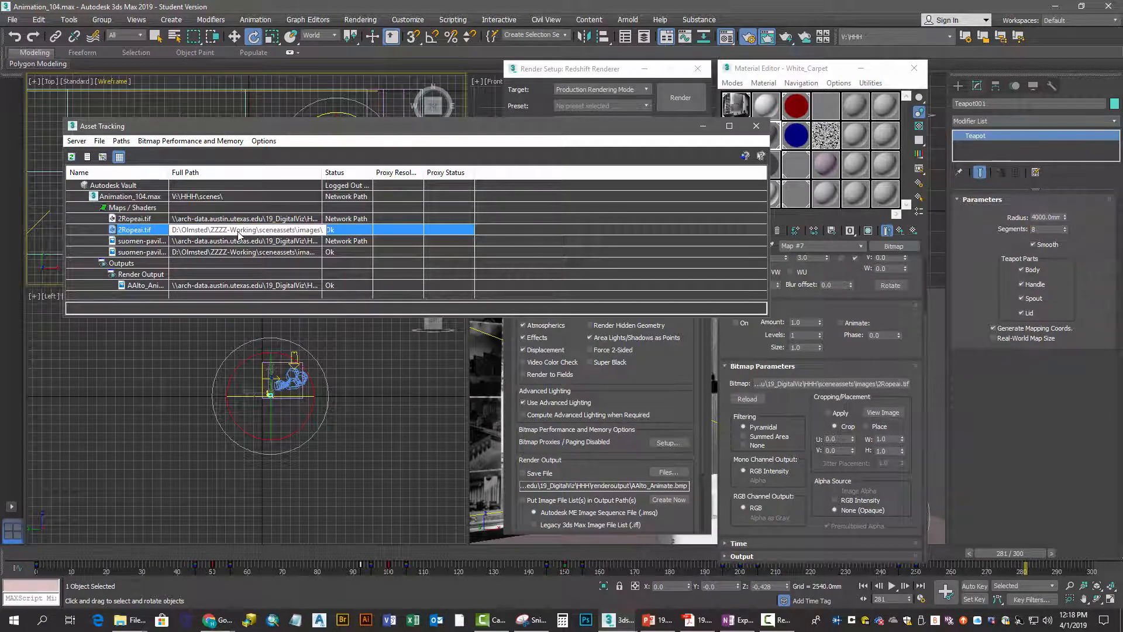
Replace the D: drive path of the 2Ropeai.tif map with a network path beginning \\arch-data.austin.ute
right_click(210, 234)
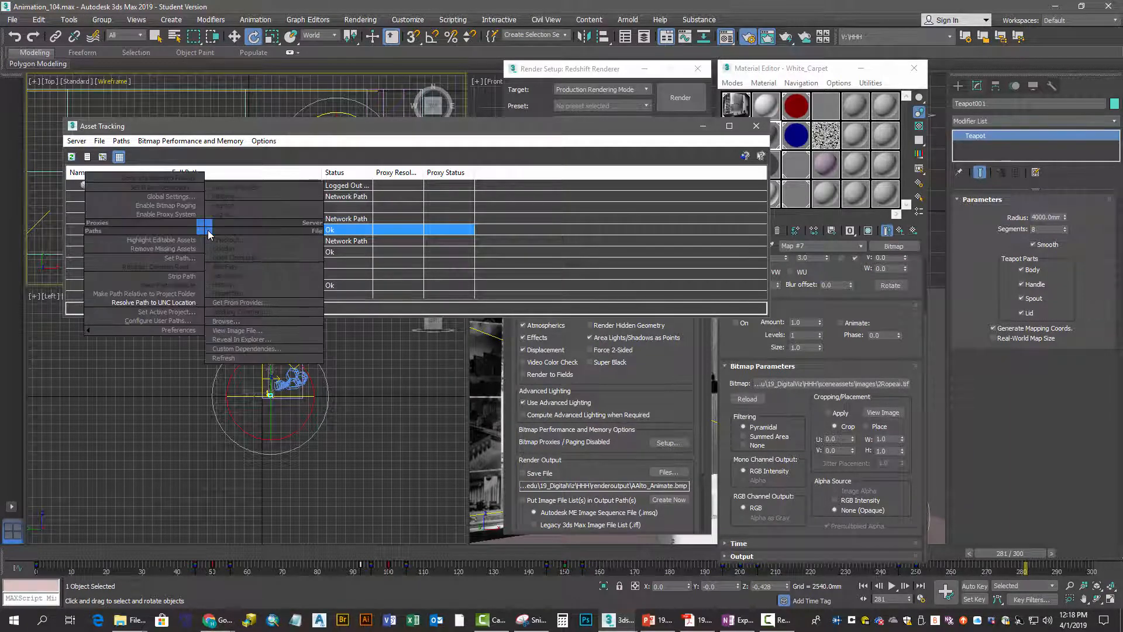
click(175, 258)
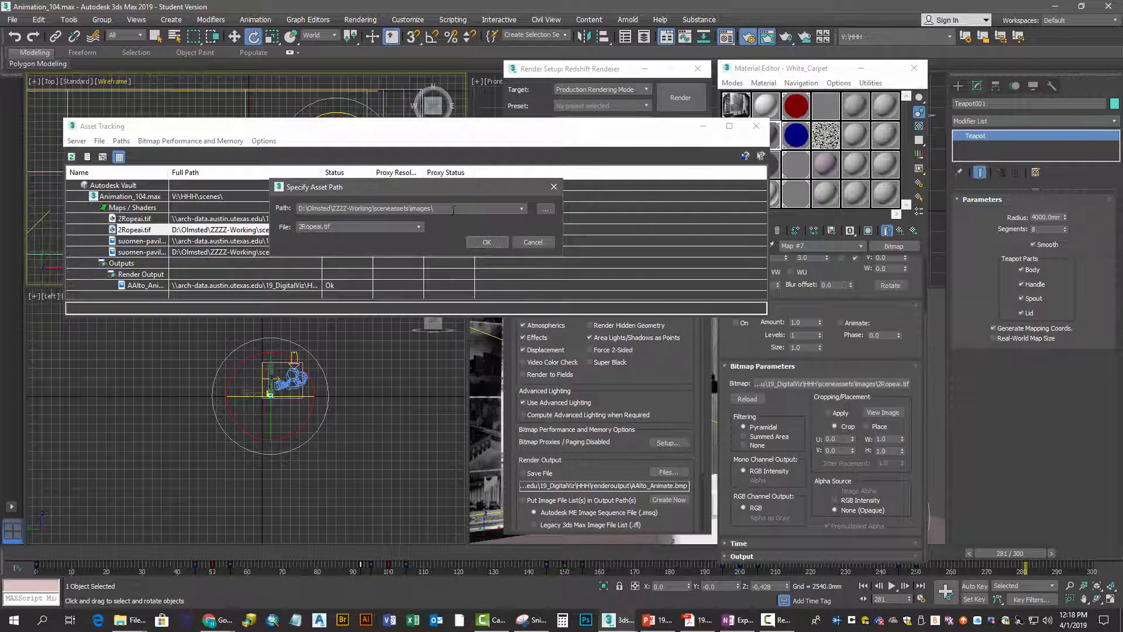
click(549, 209)
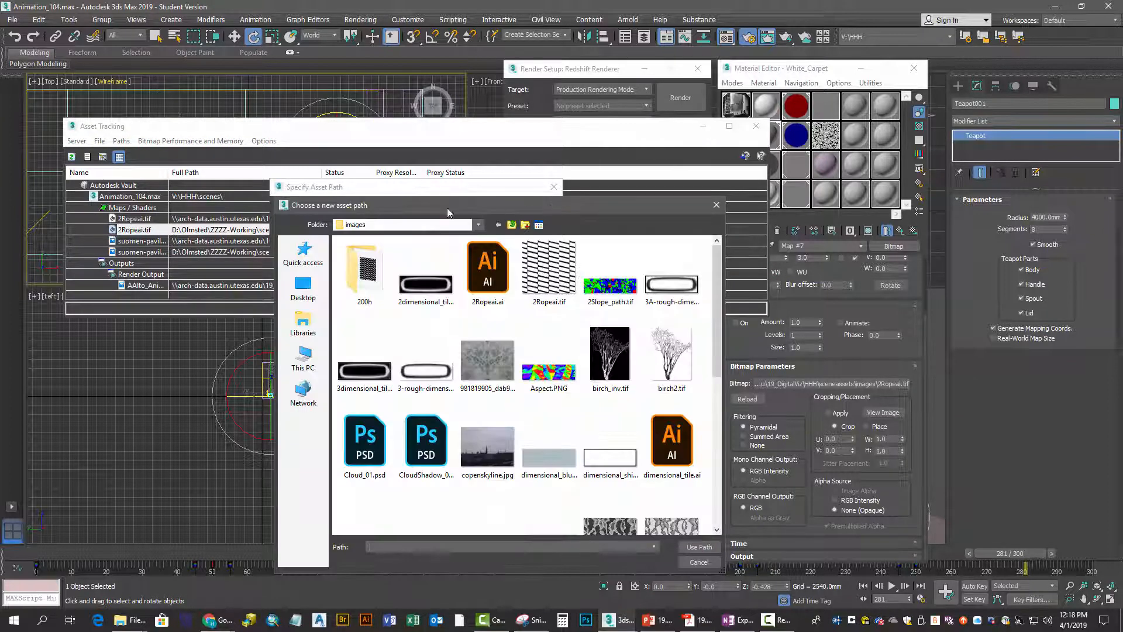
click(717, 206)
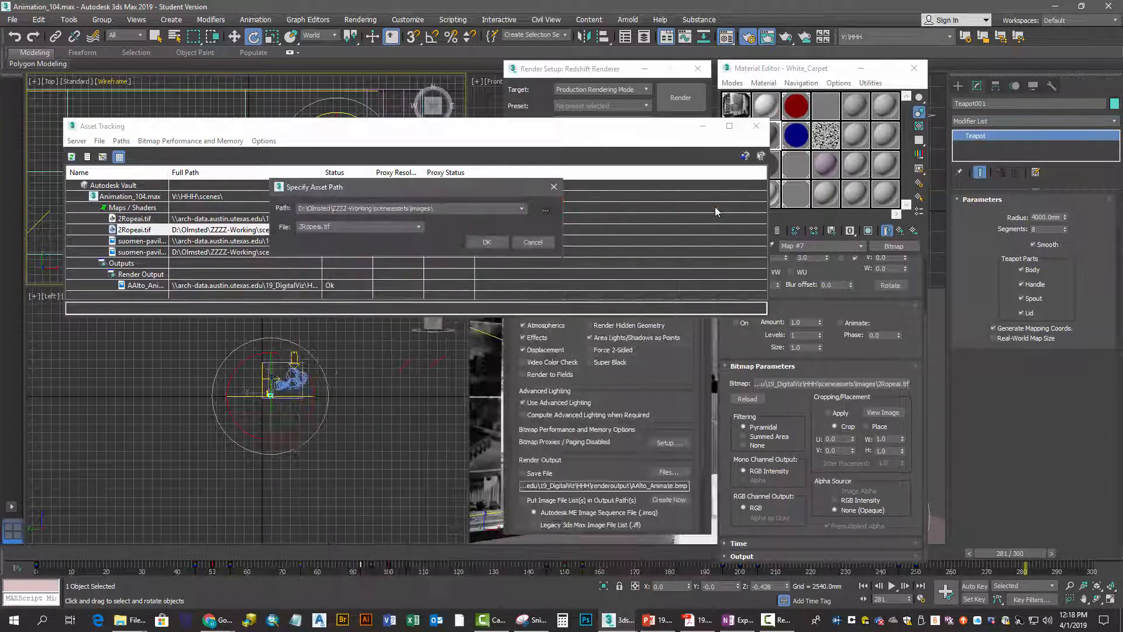
drag(442, 209, 281, 210)
click(442, 209)
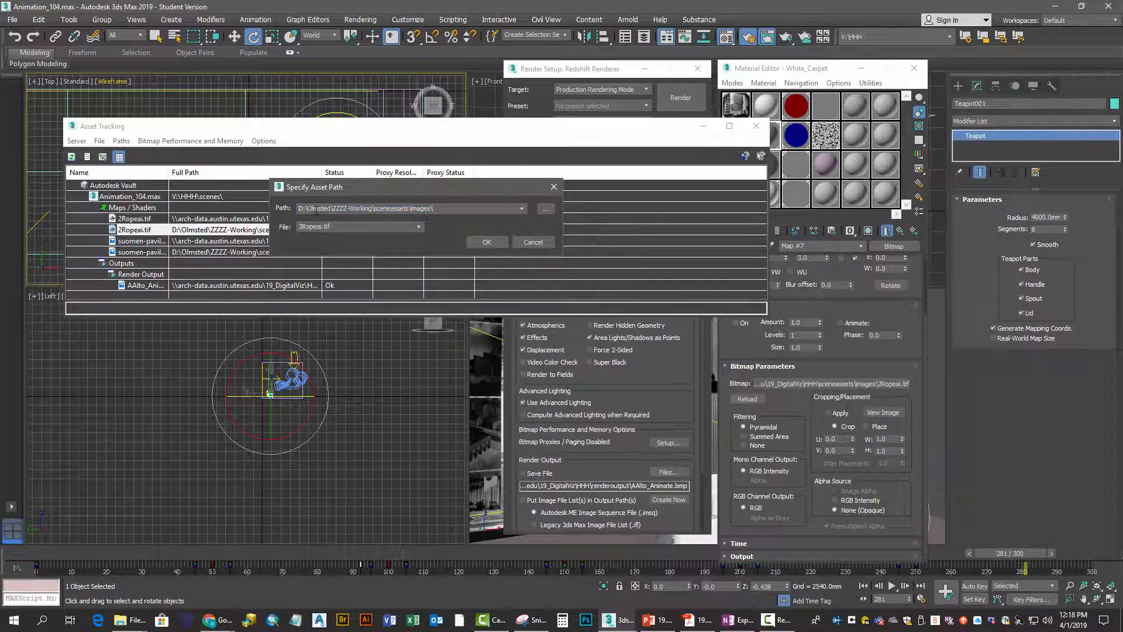
drag(442, 209, 235, 211)
text(\\)
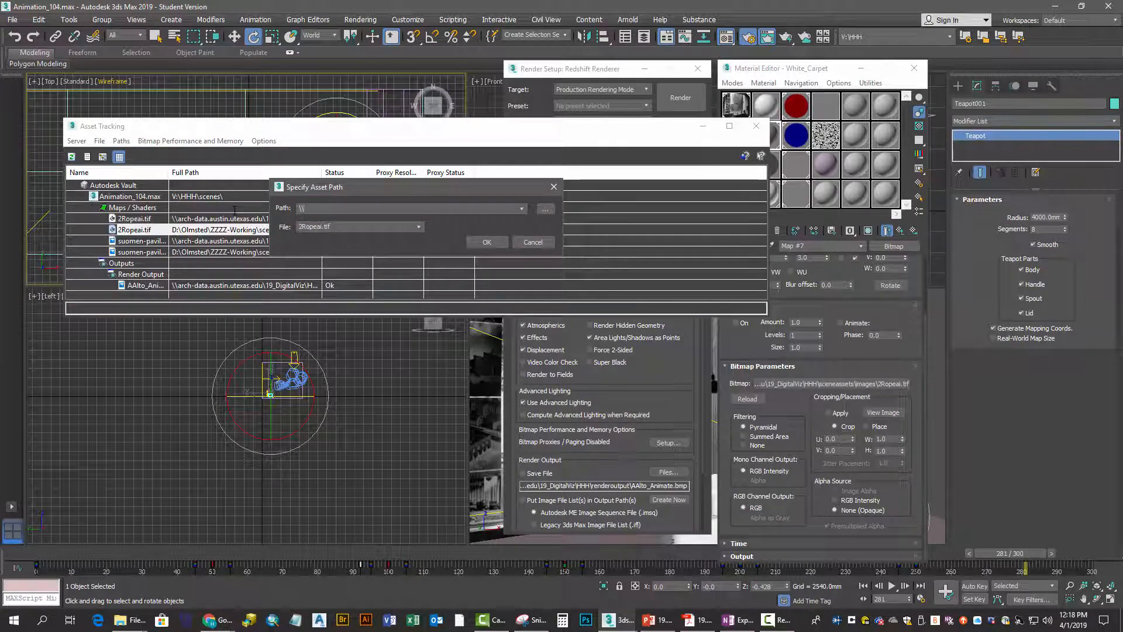
text(arch-data)
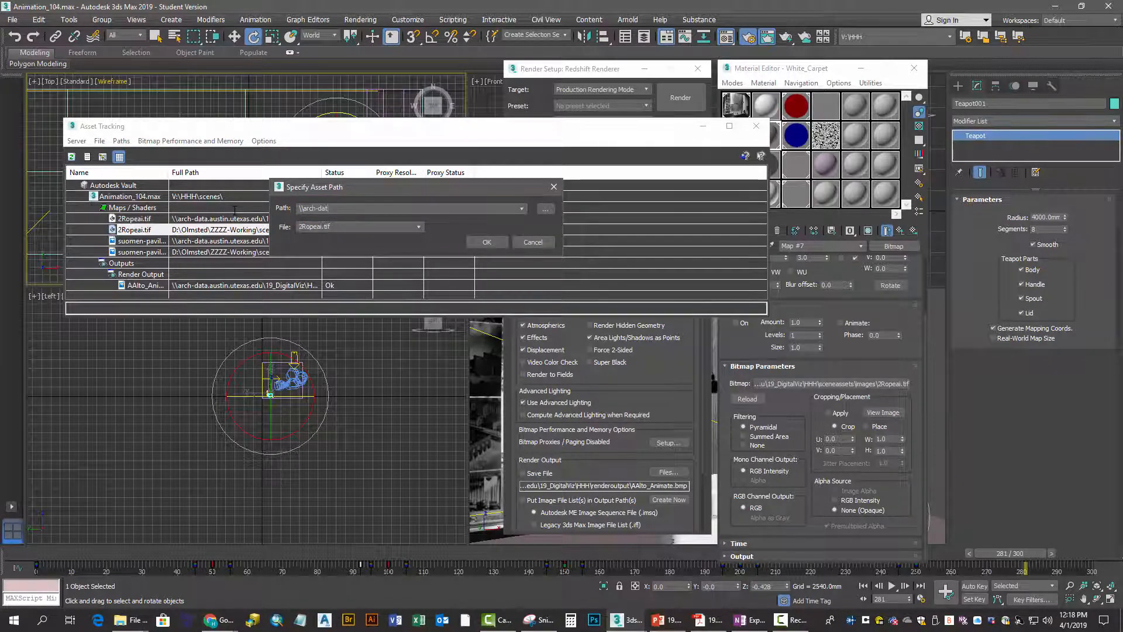
text(.austin.ute)
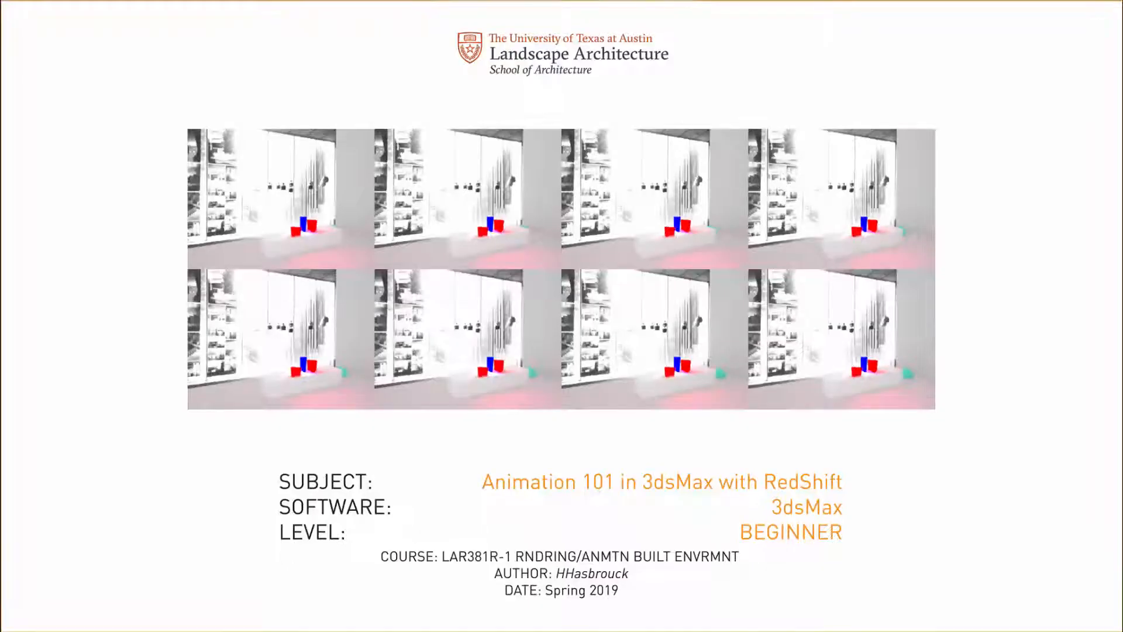